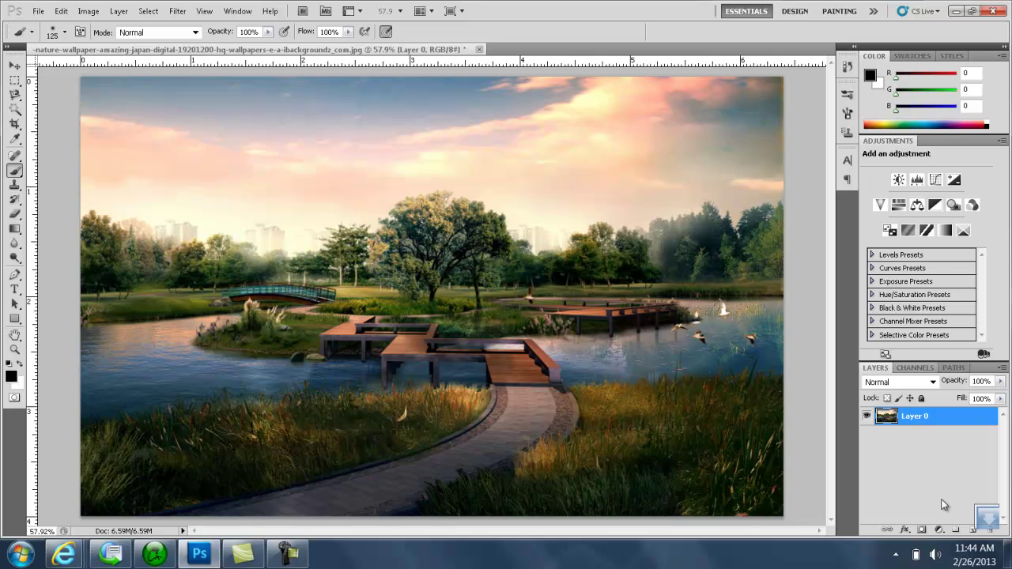
Add a Hue/Saturation adjustment layer above the landscape photo and keep its hue at 0
left_click(938, 531)
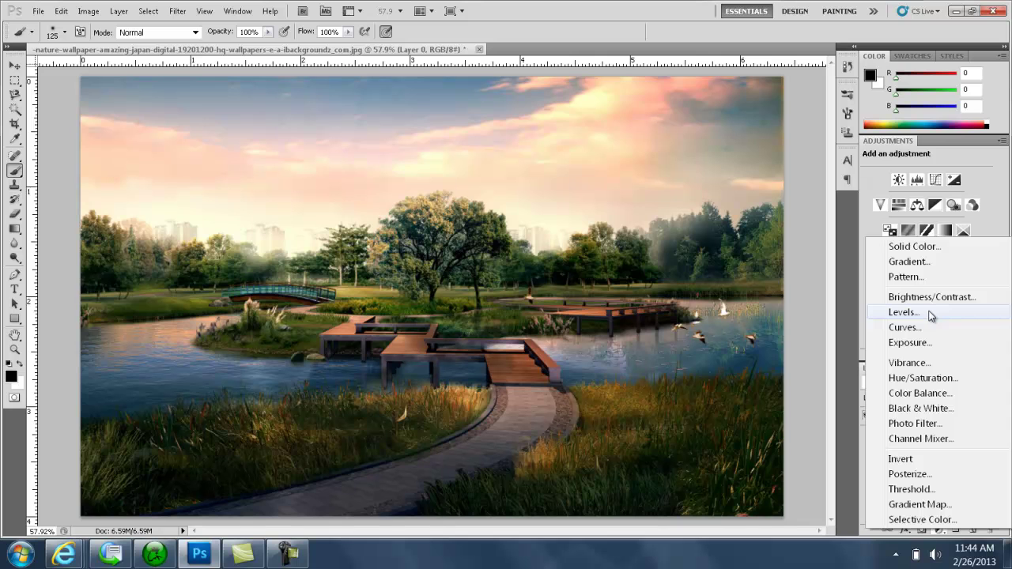
left_click(923, 378)
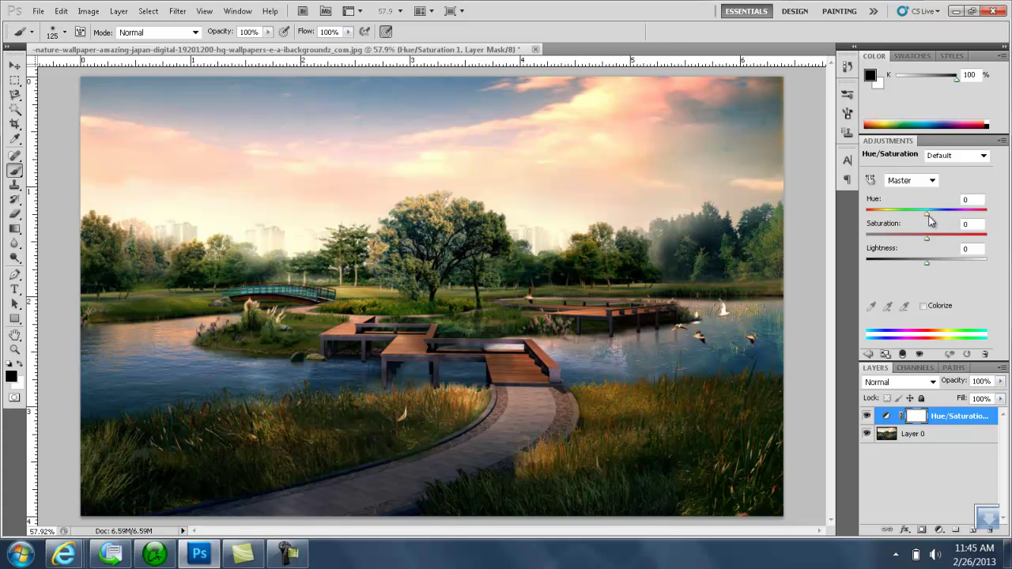
mouse_move(925, 215)
left_mouse_down()
mouse_move(984, 220)
mouse_move(901, 221)
mouse_move(929, 221)
left_mouse_up()
left_click(971, 199)
type("0")
Try saturation values of -100, +100 and +75, and compare the photo with the Hue/Saturation layer hidden and shown
left_click_drag(927, 240, 856, 243)
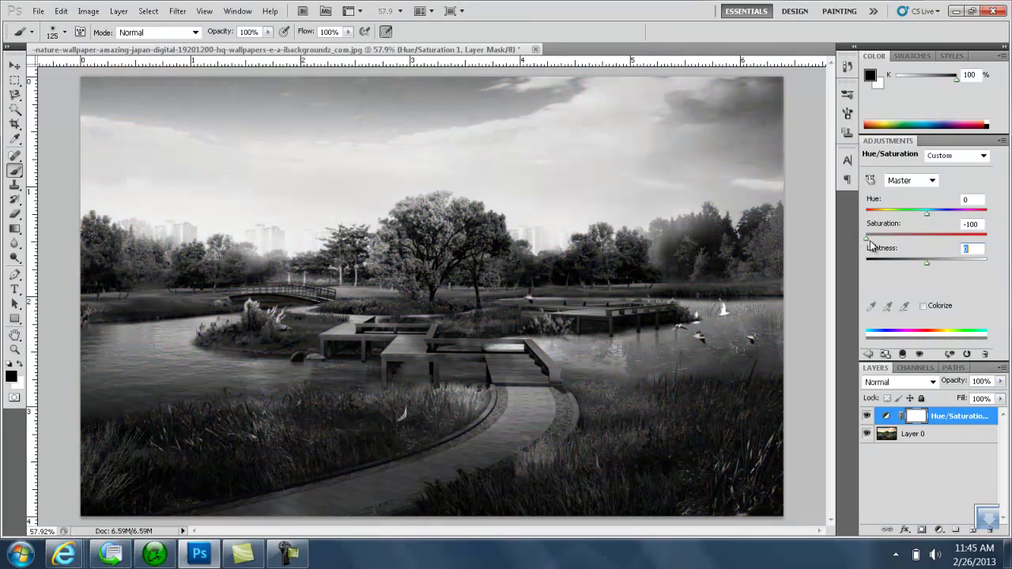
left_click_drag(867, 241, 1001, 249)
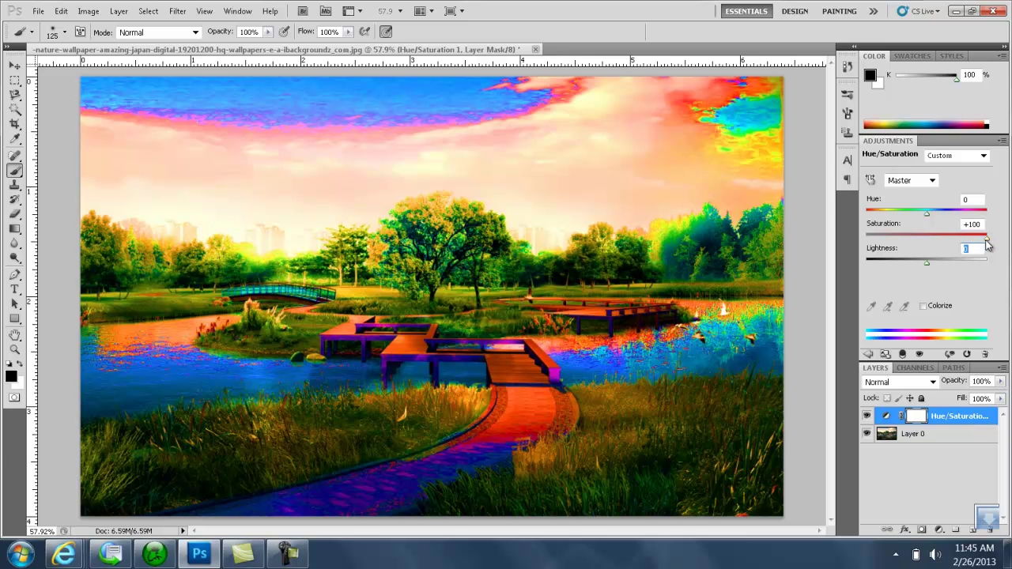
mouse_move(986, 240)
left_mouse_down()
mouse_move(957, 239)
mouse_move(973, 244)
left_mouse_up()
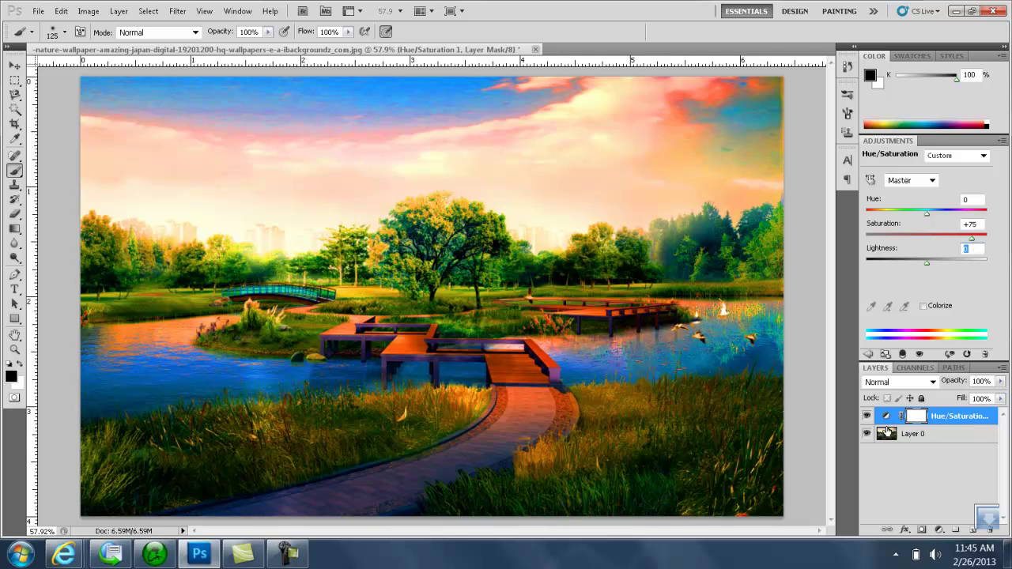
left_click(867, 416)
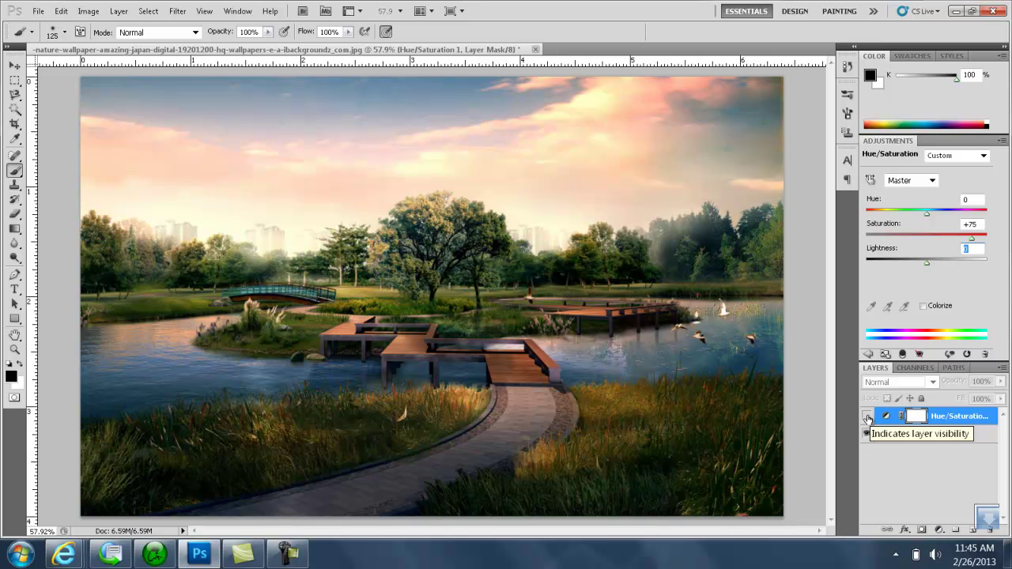
left_click(867, 416)
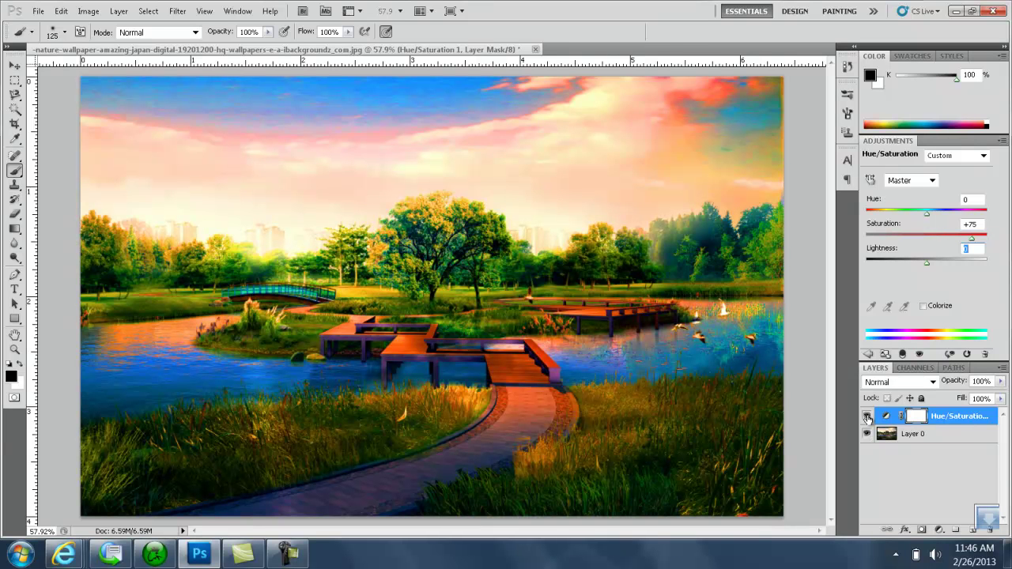
Set the Hue/Saturation layer's saturation to -15
left_click(969, 224)
type("0")
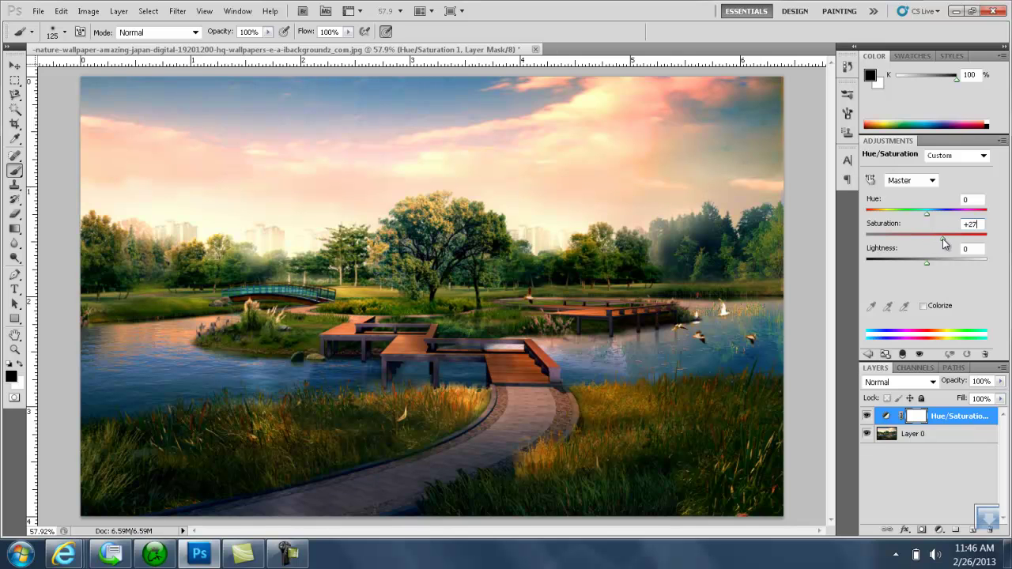
left_click_drag(942, 239, 921, 242)
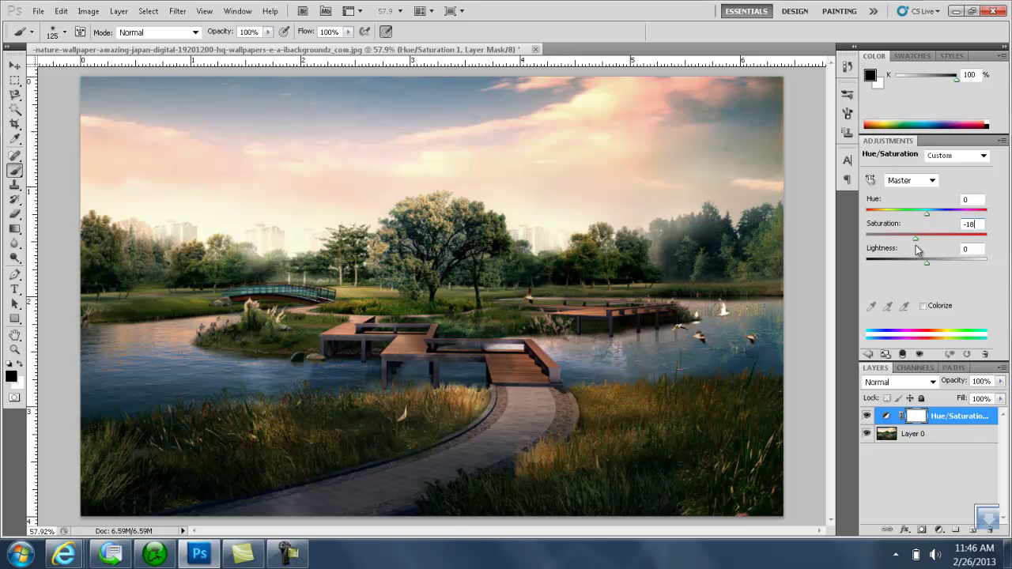
key("Down")
key("Down")
key("Down")
double_click(971, 224)
type("-16")
key("Return")
type("-15")
Try a lightness of +9 on the Hue/Saturation layer and return it to 0, keeping the layer selected
mouse_move(926, 262)
left_mouse_down()
mouse_move(851, 247)
mouse_move(973, 259)
mouse_move(914, 255)
mouse_move(932, 259)
left_mouse_up()
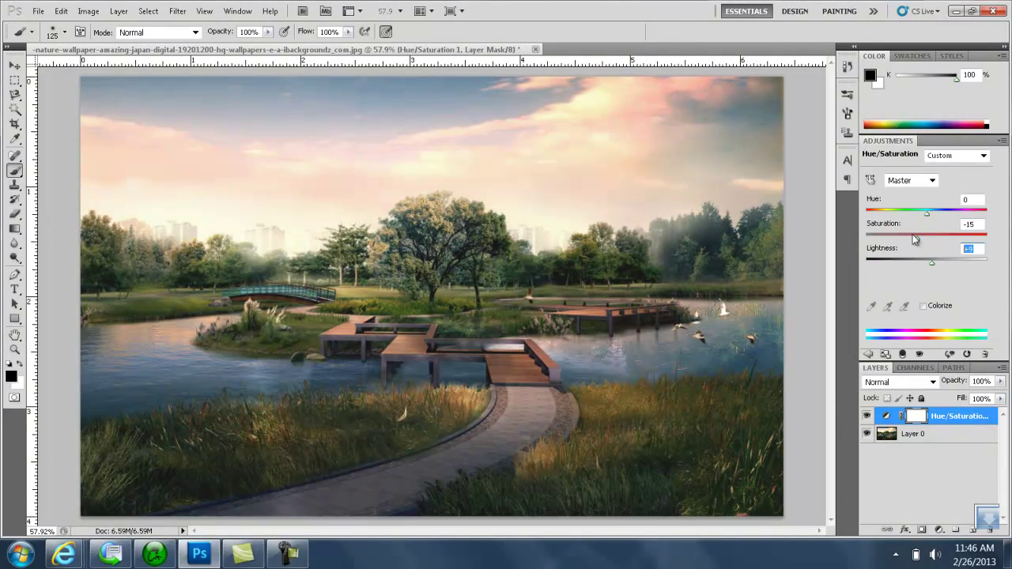
type("0")
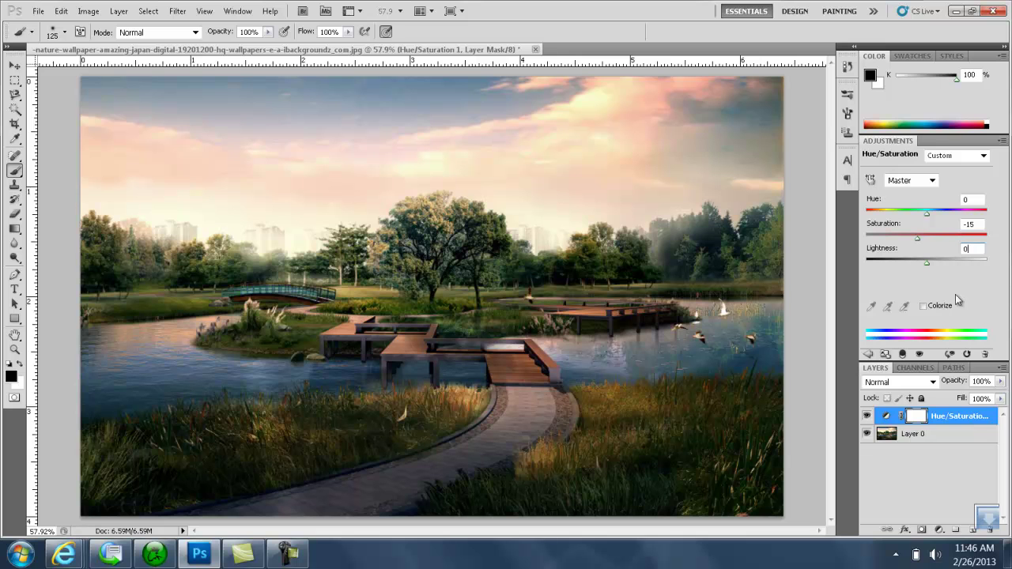
left_click(940, 467)
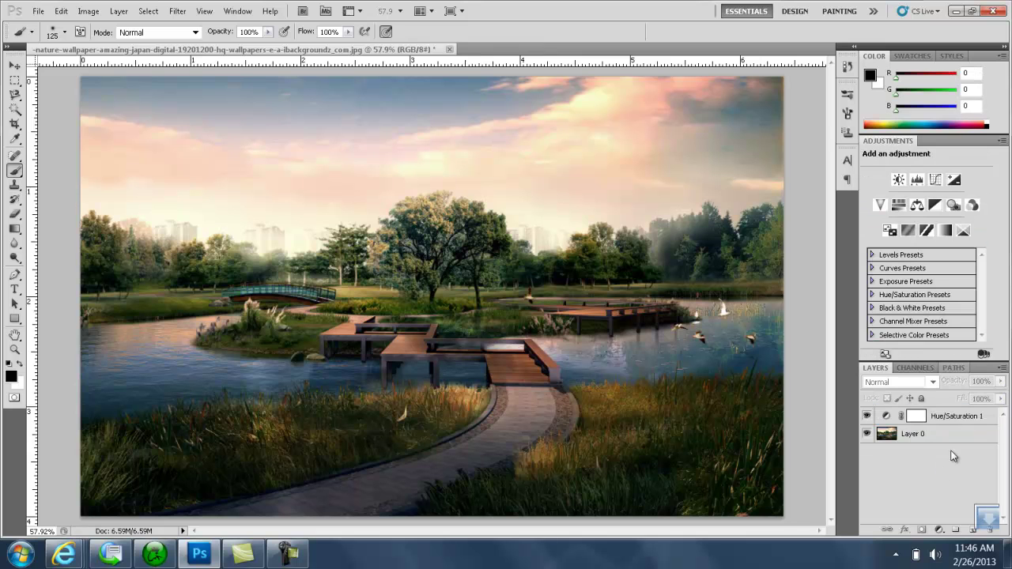
left_click(958, 419)
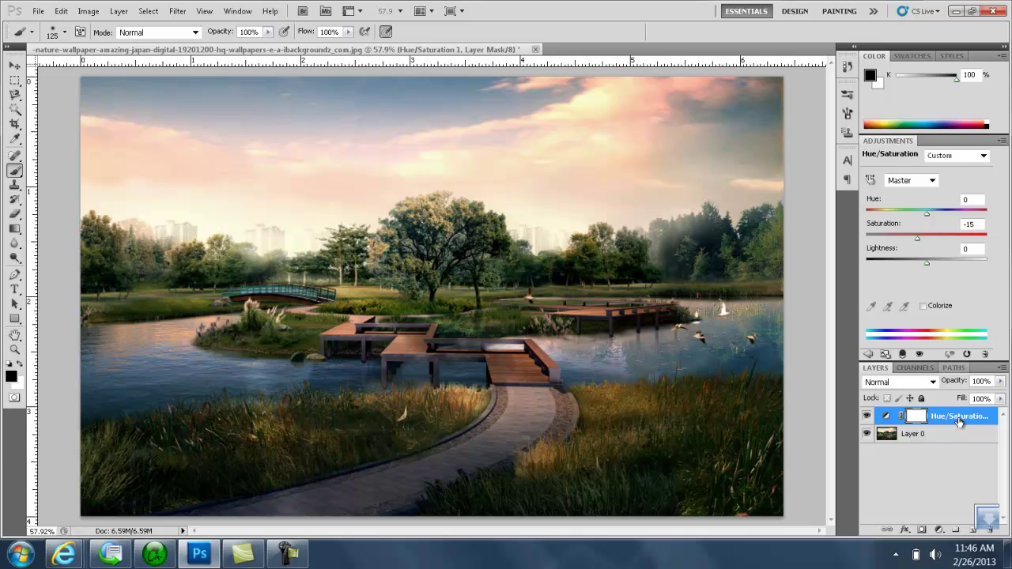
Add a Levels adjustment layer above Hue/Saturation 1 with the midtones at 0.80 and the white input level at 241
left_click(940, 531)
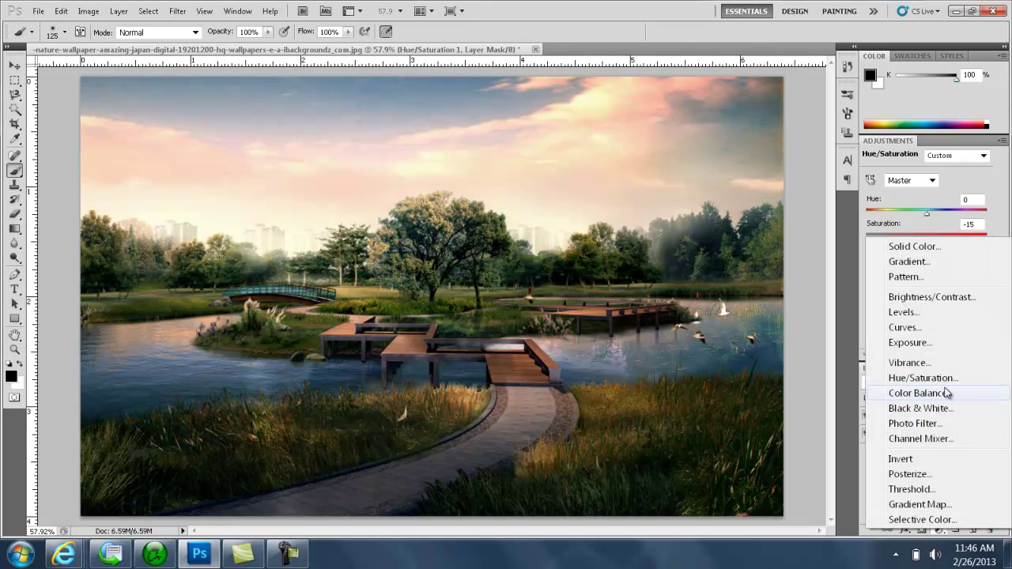
left_click(908, 311)
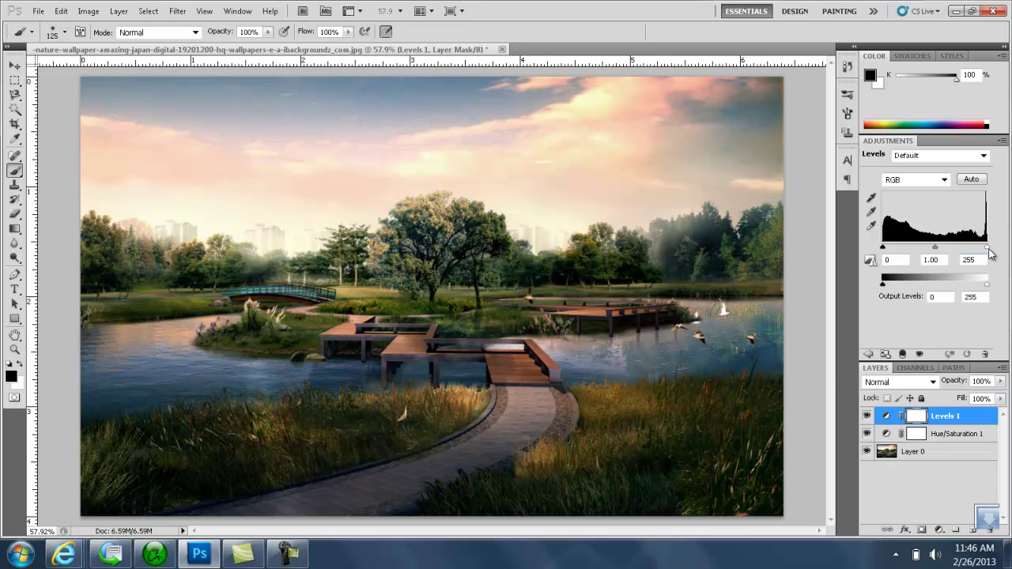
left_click_drag(988, 251, 939, 251)
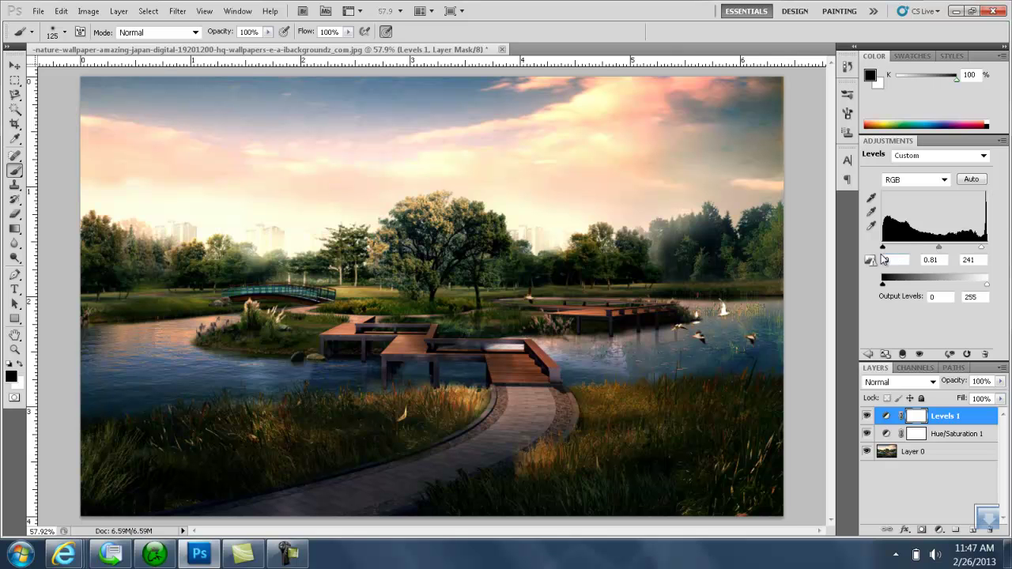
left_click(865, 257)
left_click(933, 259)
type("0.80")
Compare the photo with the Levels 1 layer hidden and shown, leaving the layer visible
left_click(867, 417)
left_click(867, 417)
left_click(867, 417)
left_click(867, 417)
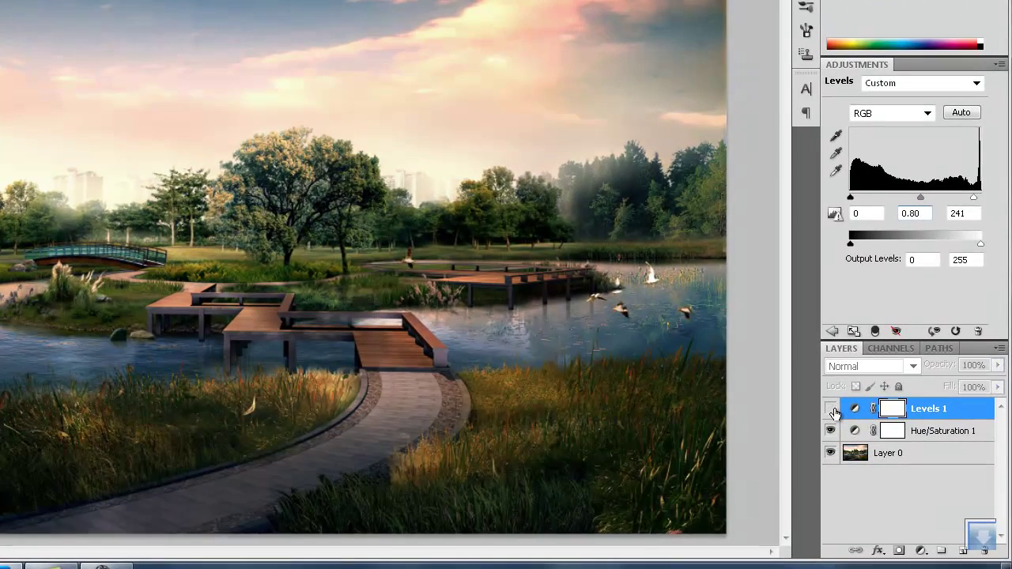
left_click(832, 410)
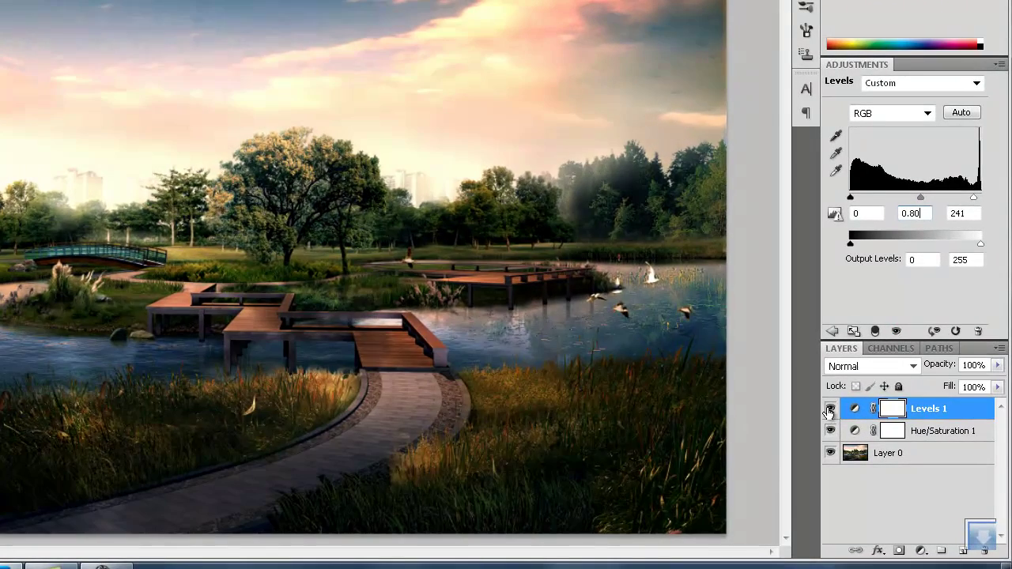
Add a Photo Filter adjustment layer on top using the Deep Yellow filter at 52% density
left_click(920, 551)
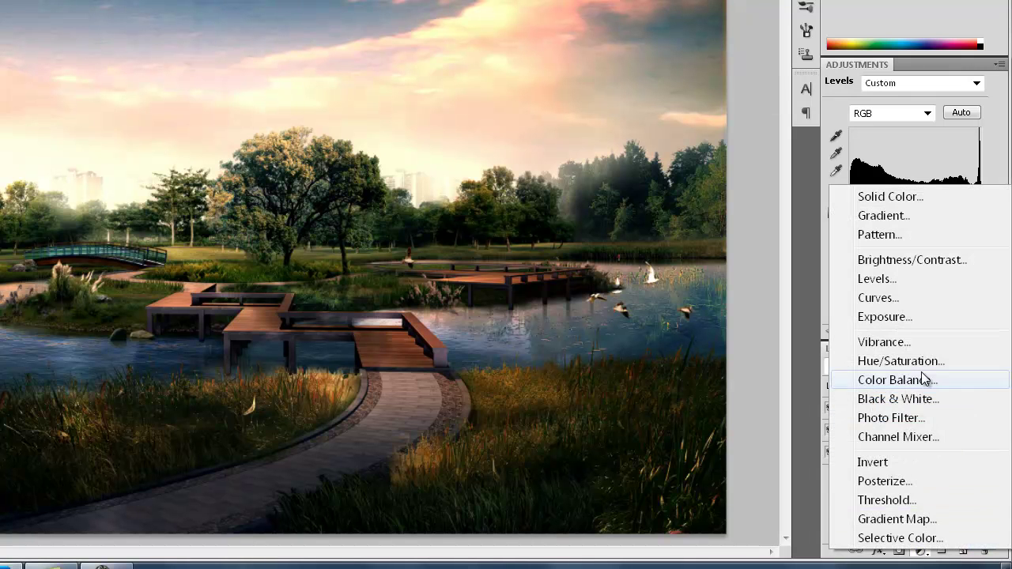
left_click(891, 418)
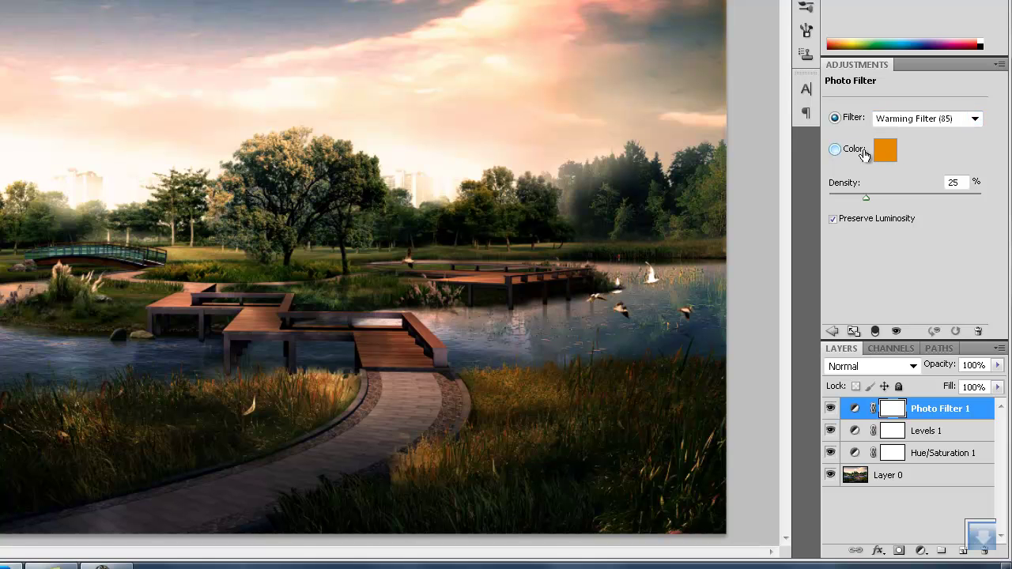
left_click(975, 120)
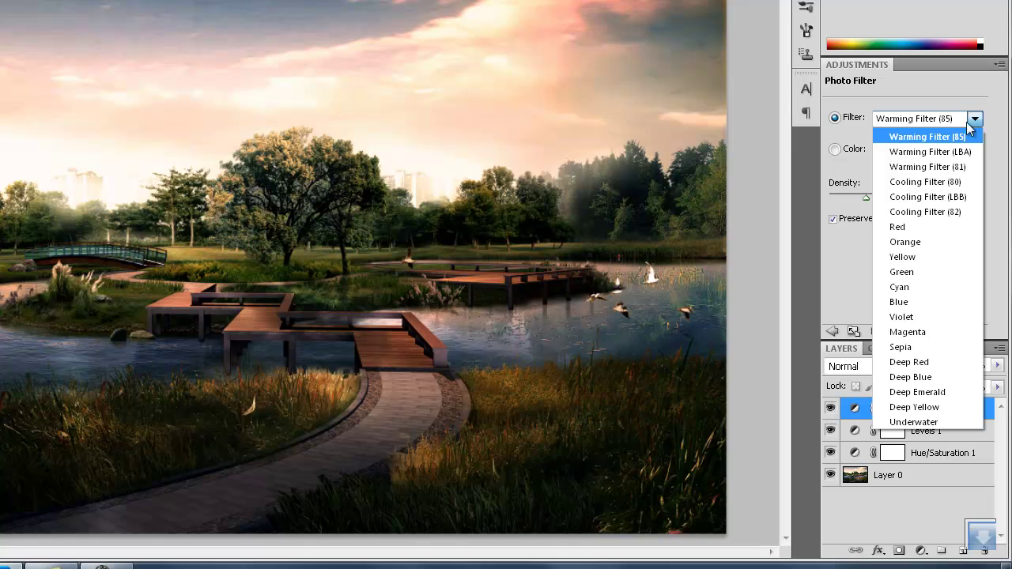
left_click(942, 407)
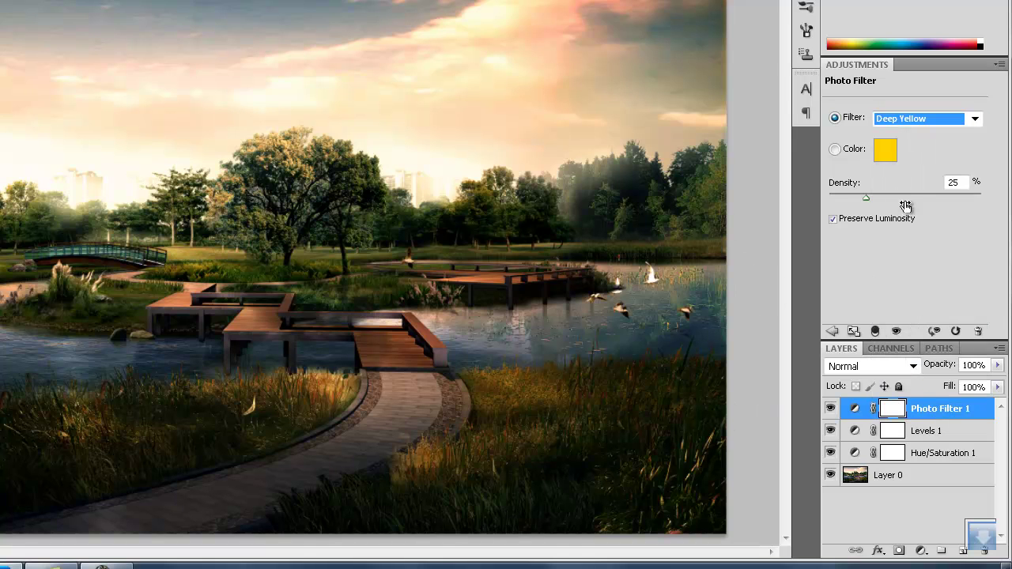
left_click_drag(911, 200, 912, 200)
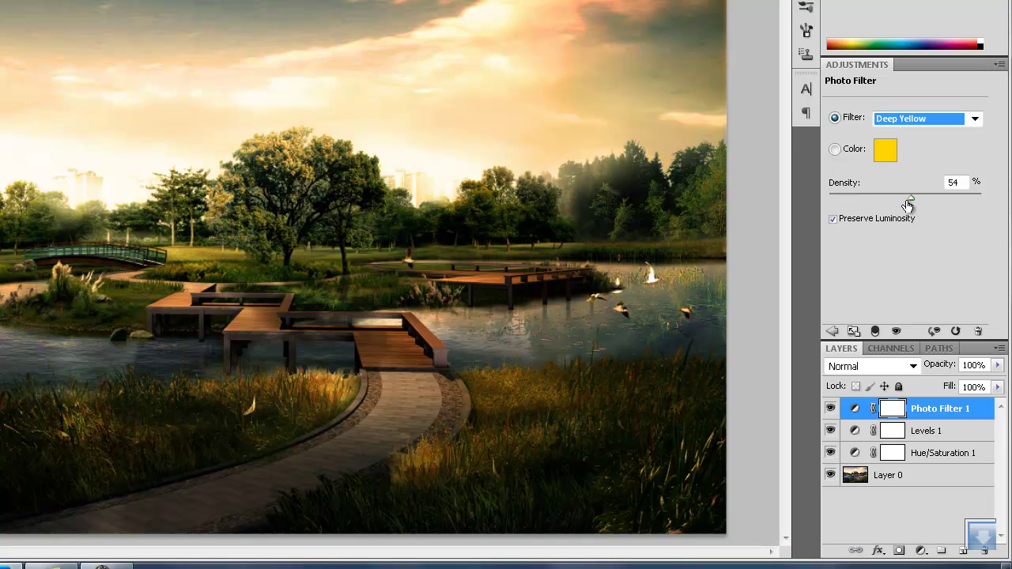
Compare the photo with and without the Deep Yellow filter by toggling the Photo Filter 1 layer's visibility
left_click(830, 408)
left_click(831, 408)
left_click(831, 407)
left_click(831, 408)
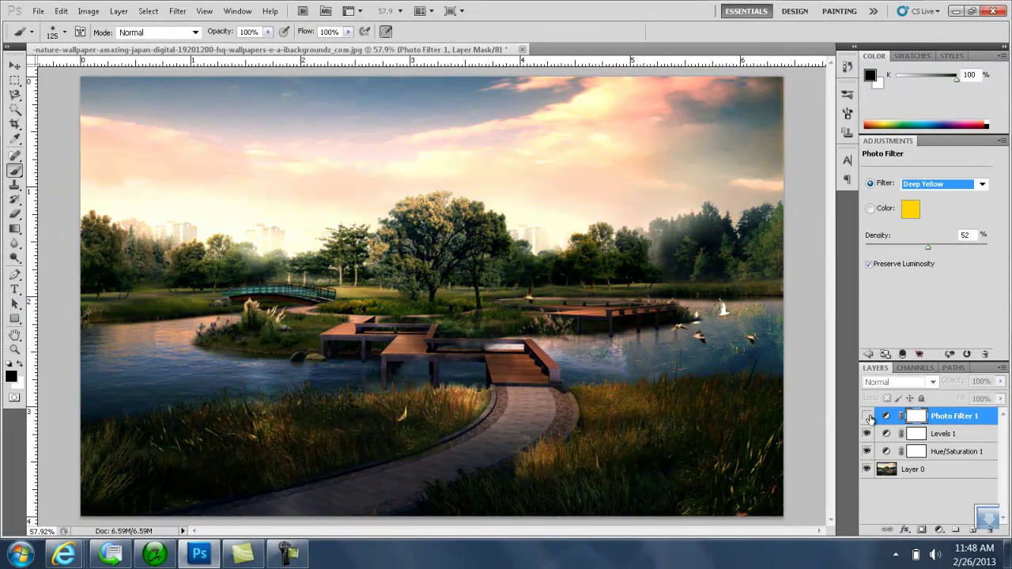
left_click(870, 417)
Change the photo filter to Warming Filter (LBA) with a density of 60%
left_click(982, 183)
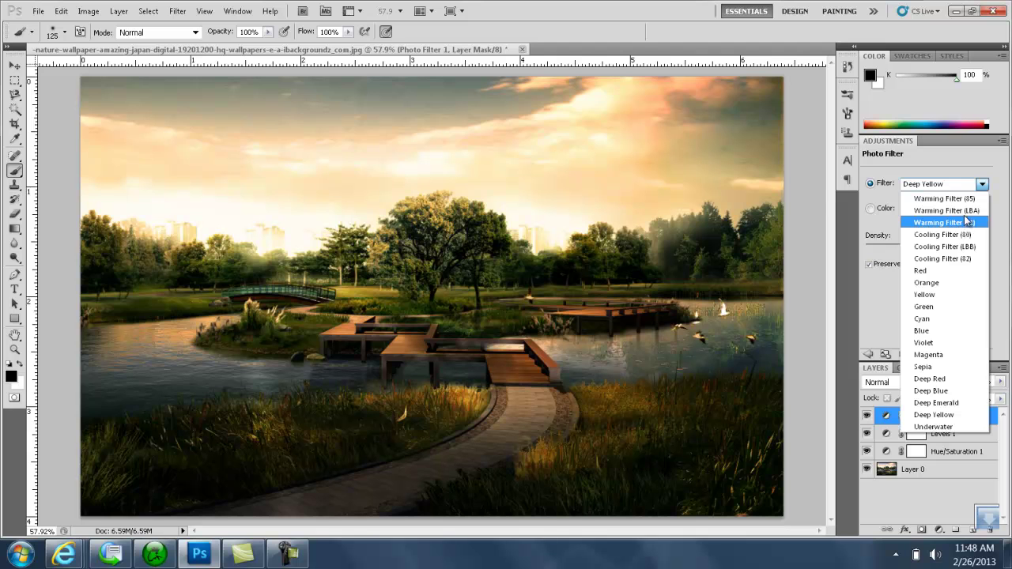
left_click(962, 210)
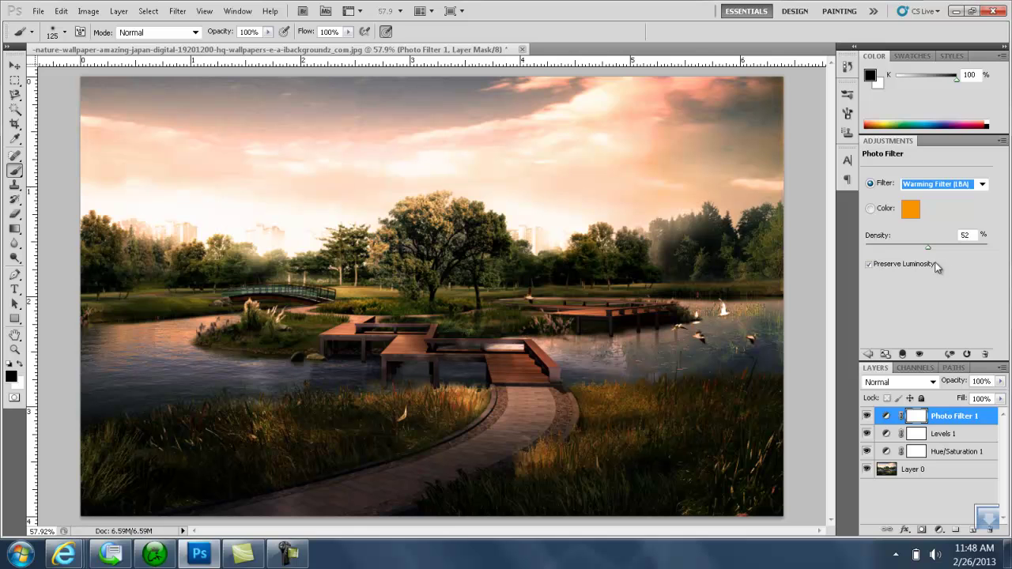
mouse_move(929, 246)
left_mouse_down()
mouse_move(984, 247)
mouse_move(869, 248)
mouse_move(975, 249)
mouse_move(940, 252)
left_mouse_up()
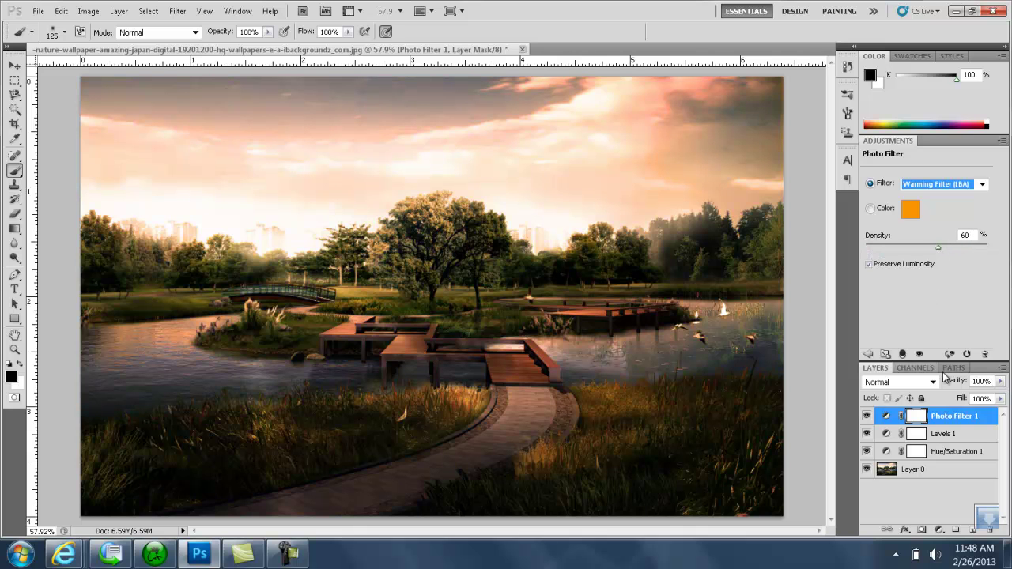
Toggle the Photo Filter 1 layer to compare the warming effect, leaving the layer hidden
left_click(866, 416)
left_click(866, 417)
left_click(867, 416)
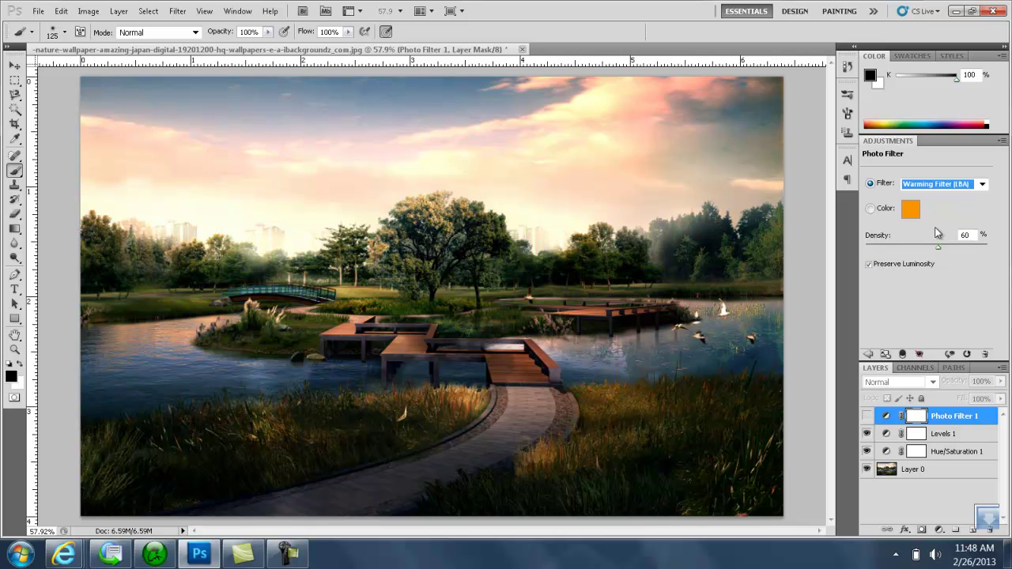
Switch the photo filter to a custom bright green color (04f704) with a density of 53%
left_click(987, 184)
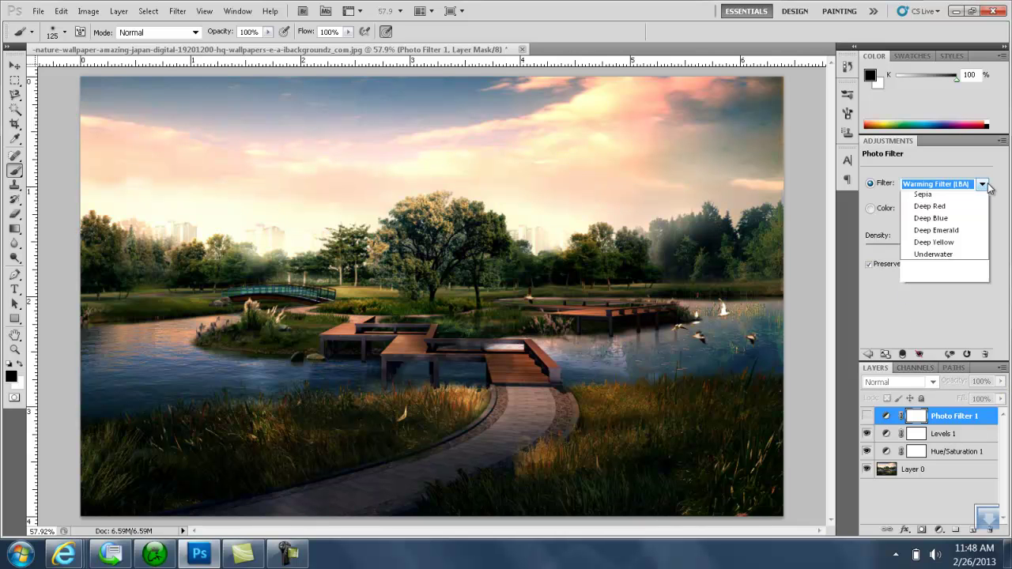
left_click(871, 210)
left_click(910, 209)
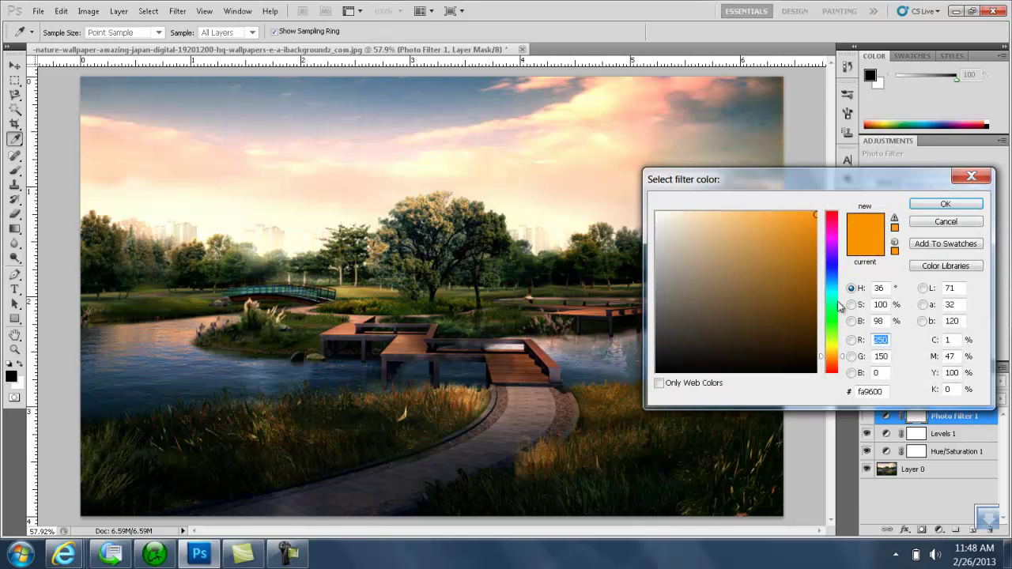
mouse_move(837, 330)
left_mouse_down()
mouse_move(832, 294)
mouse_move(832, 314)
left_mouse_up()
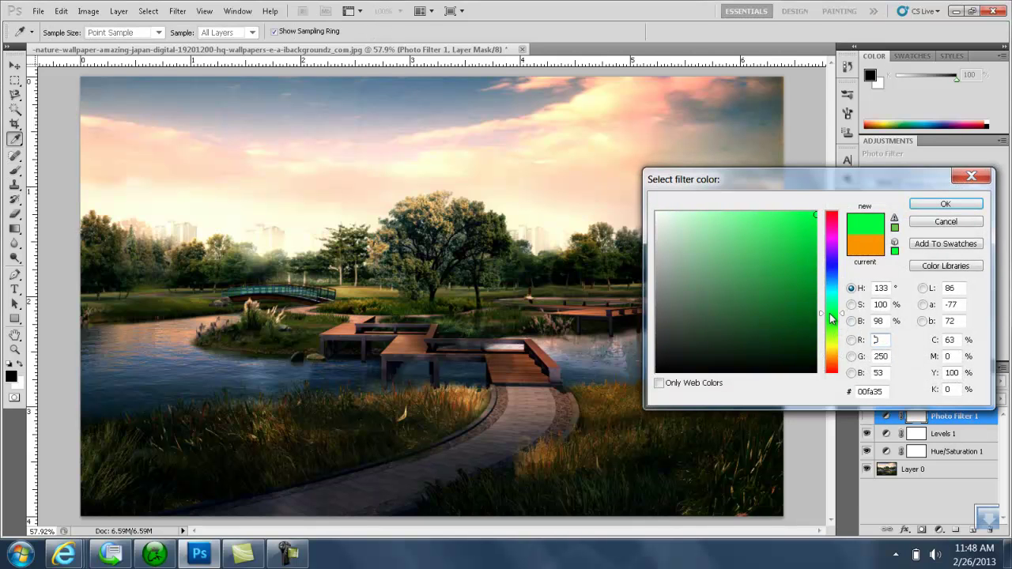
mouse_move(818, 232)
left_mouse_down()
mouse_move(813, 248)
mouse_move(819, 237)
mouse_move(787, 215)
mouse_move(808, 221)
mouse_move(817, 211)
left_mouse_up()
left_click(832, 319)
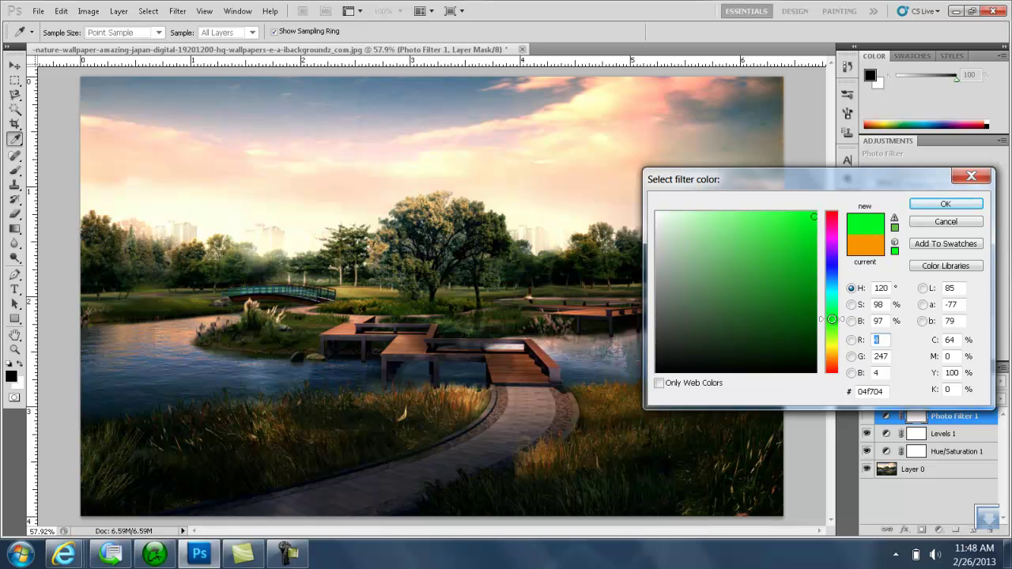
left_click(946, 204)
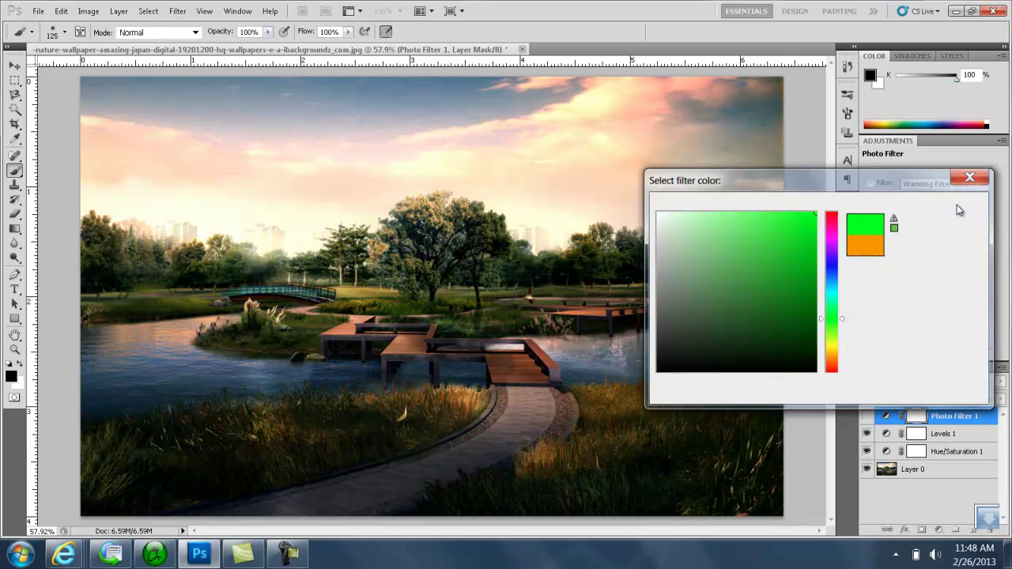
left_click_drag(975, 249, 931, 250)
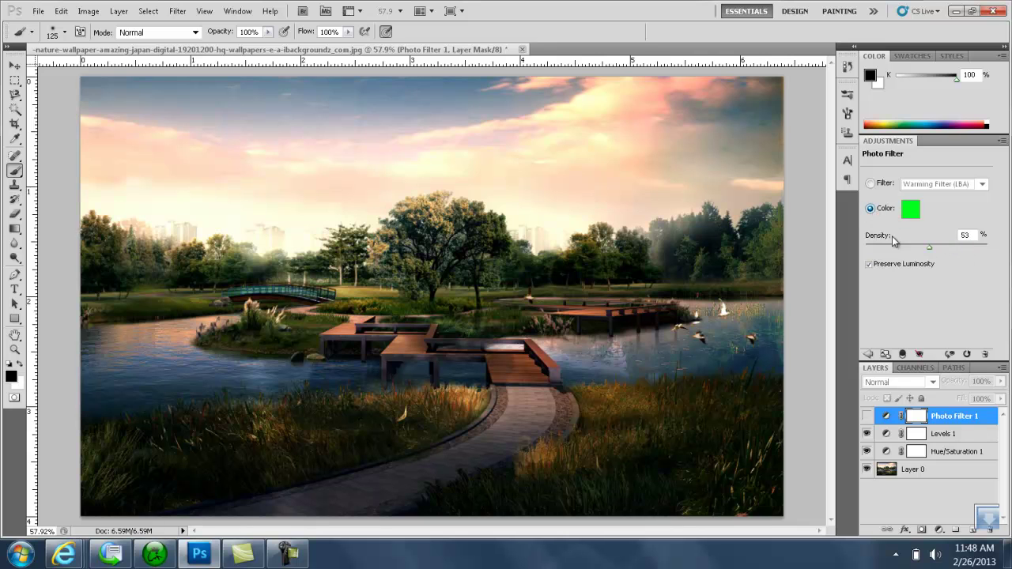
Set the photo filter to 100% density without Preserve Luminosity, returning from the custom color to the Warming Filter (LBA) preset
left_click(869, 263)
left_click_drag(971, 248, 889, 257)
left_click_drag(986, 257, 996, 253)
left_click(871, 183)
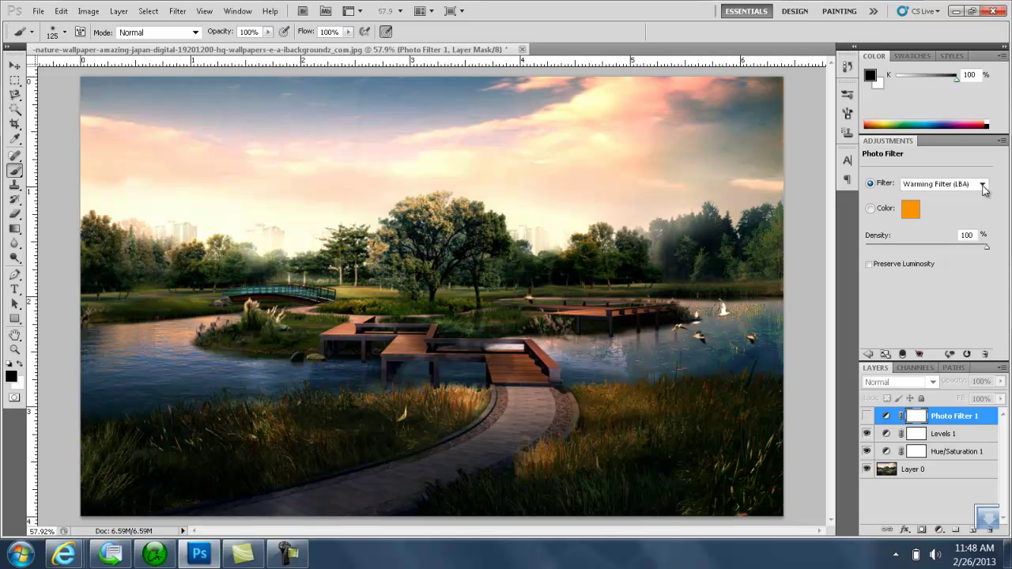
Change the photo filter to Cooling Filter (LBB) with a density of 46% and make the Photo Filter 1 layer visible
left_click(944, 184)
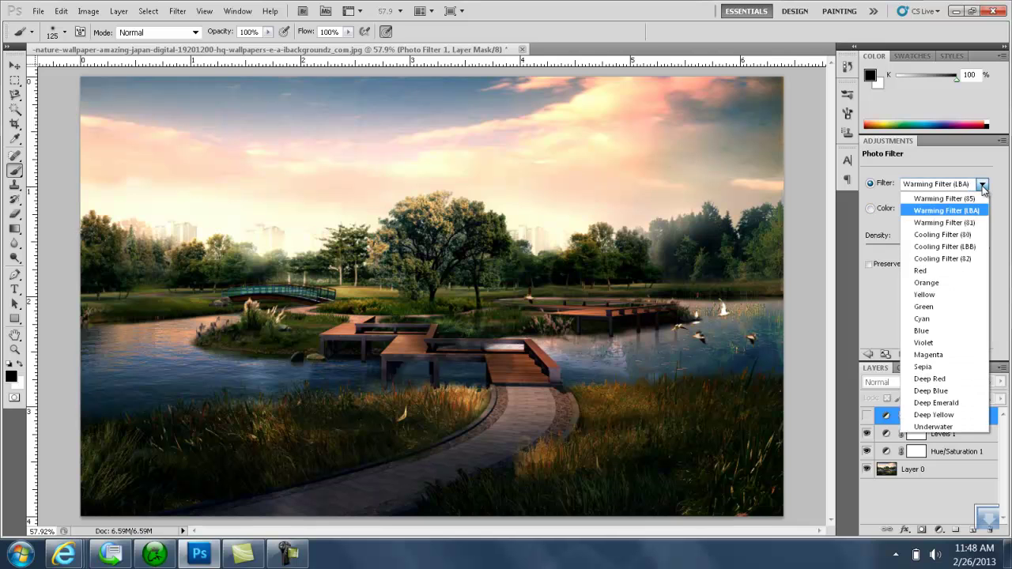
left_click(945, 308)
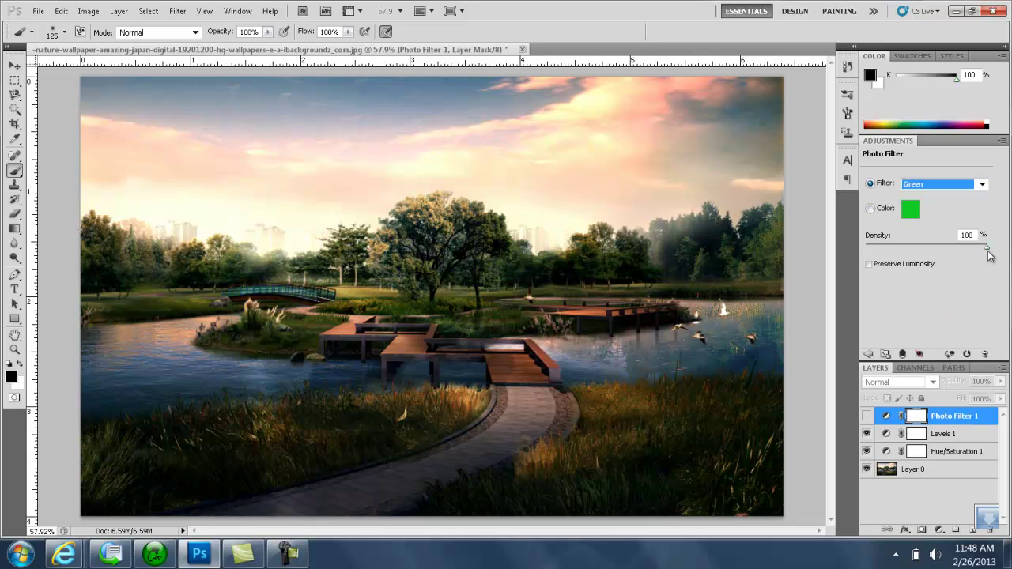
left_click(982, 185)
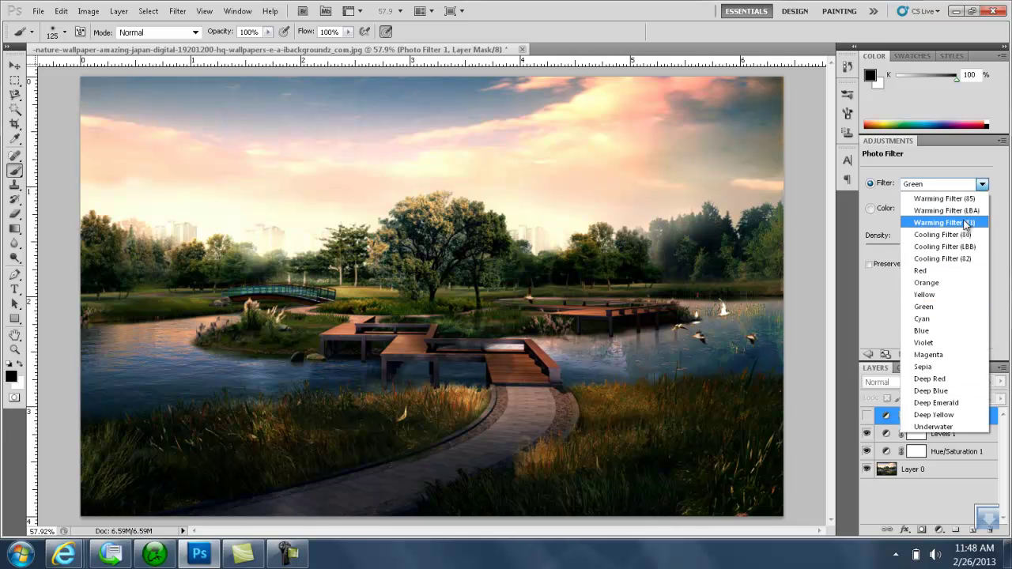
left_click(951, 248)
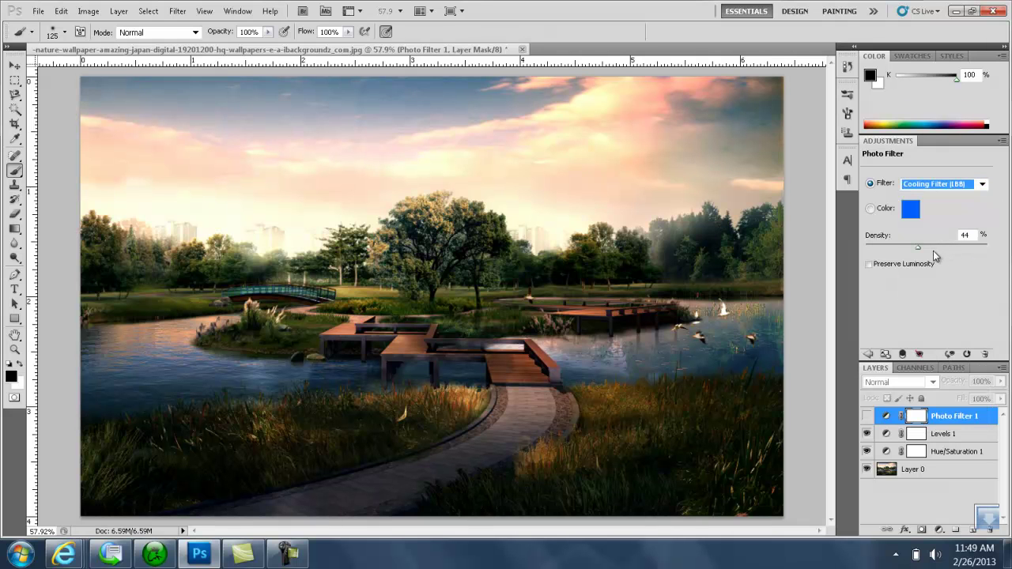
left_click_drag(954, 251, 885, 258)
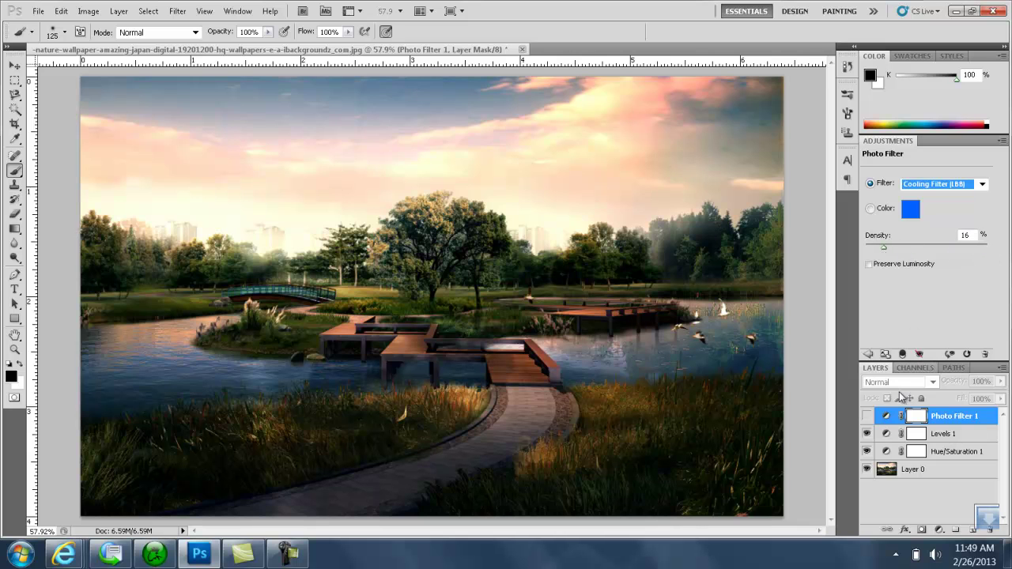
left_click(866, 416)
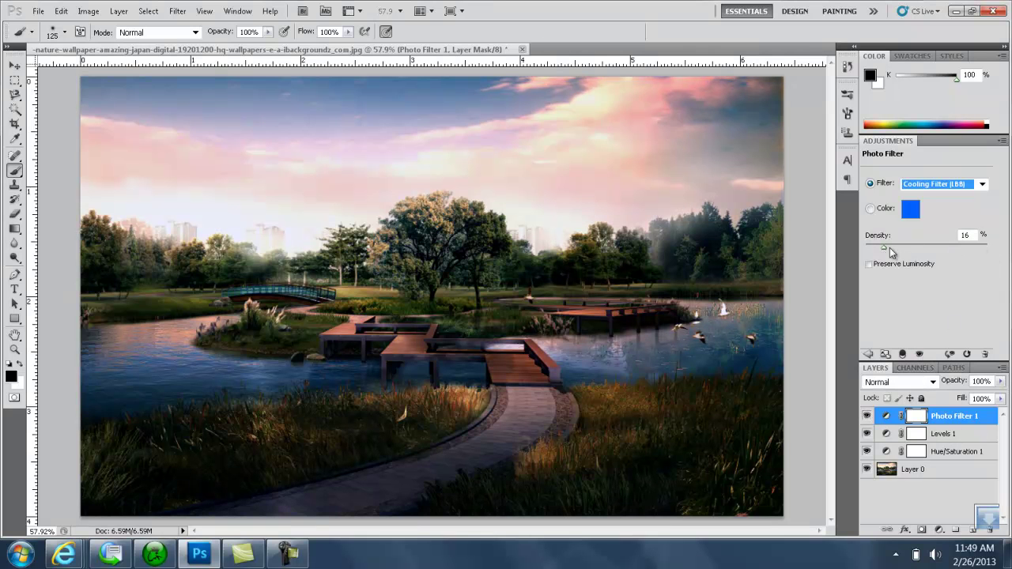
left_click_drag(882, 252, 920, 246)
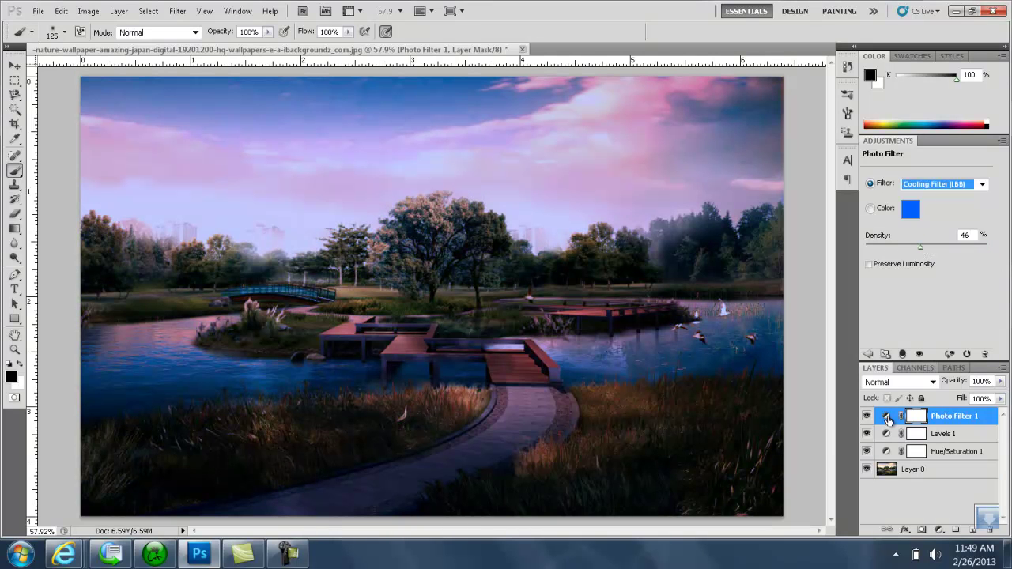
Delete the Photo Filter 1 layer
right_click(952, 421)
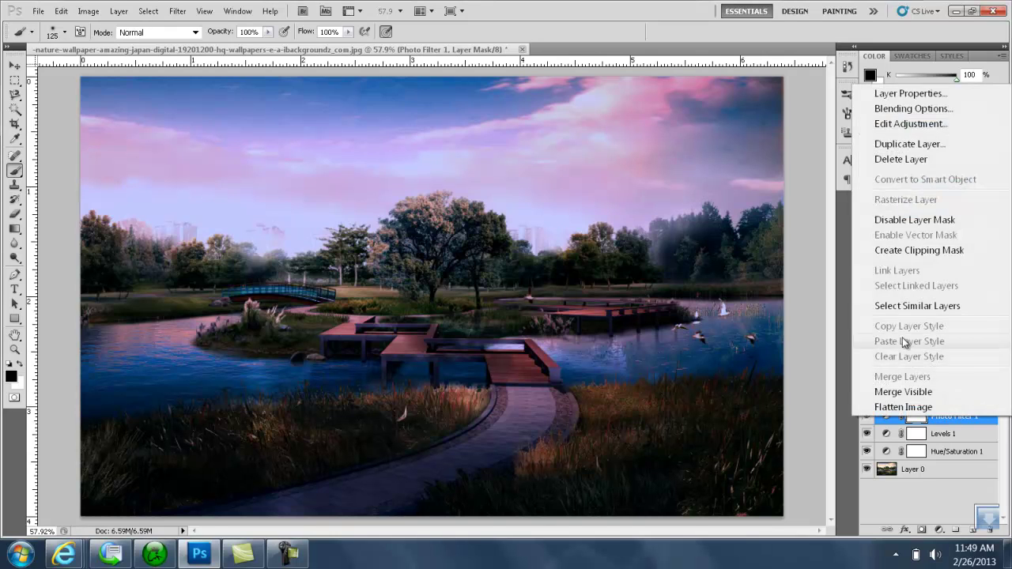
left_click(901, 156)
left_click(481, 209)
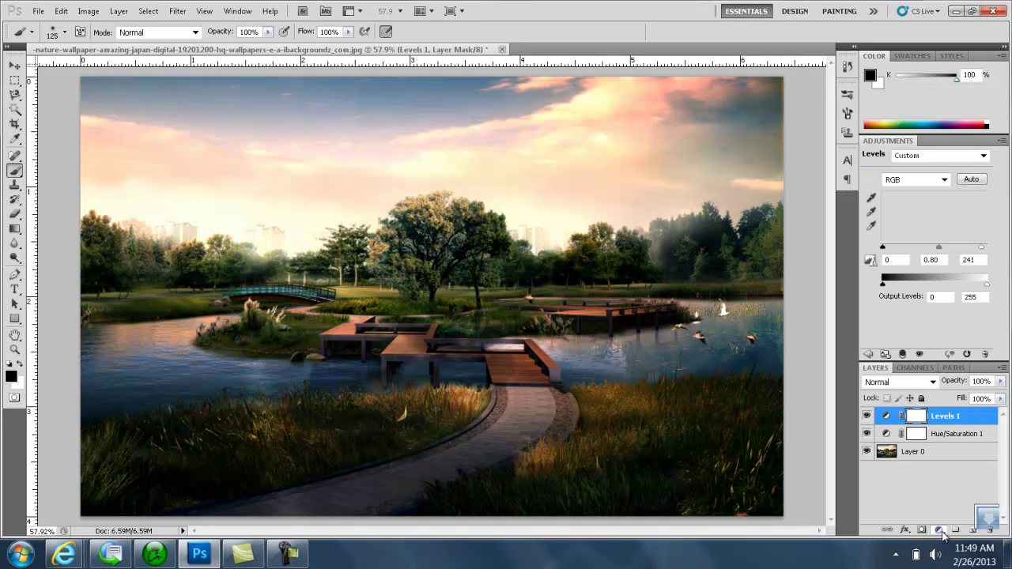
Add a Gradient Map adjustment layer above Levels 1 and turn off its Reverse option
left_click(940, 531)
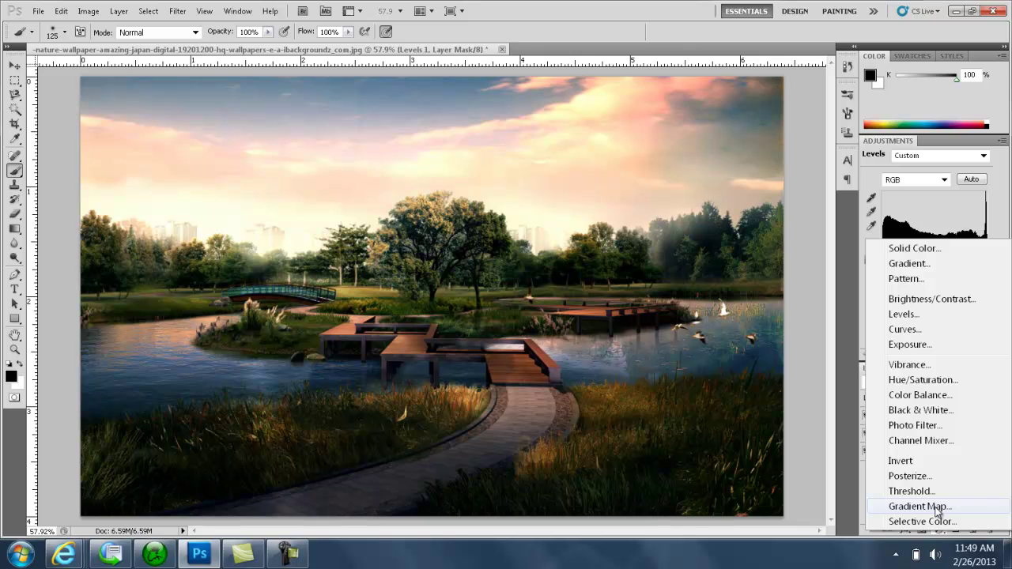
left_click(917, 506)
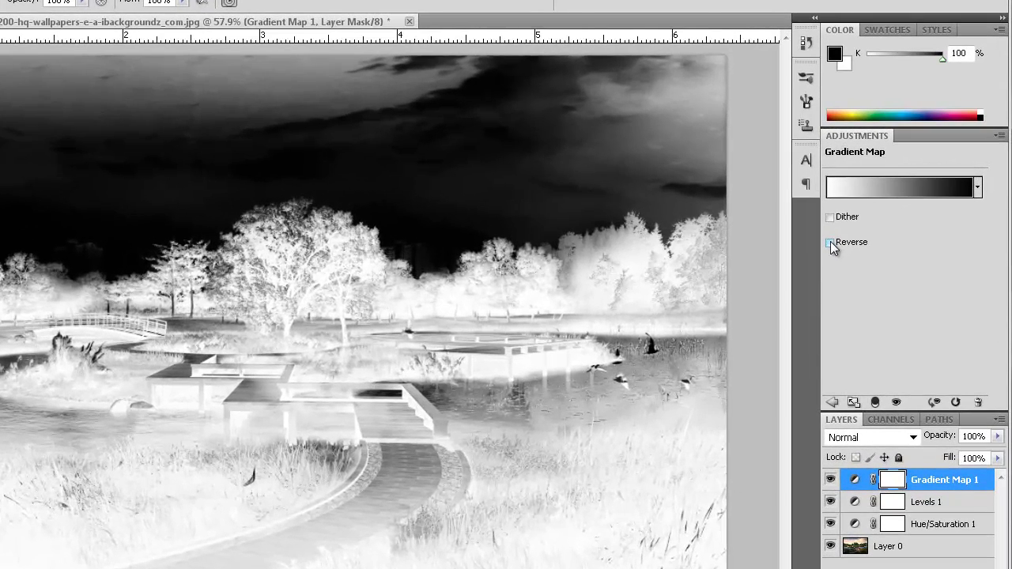
left_click(830, 241)
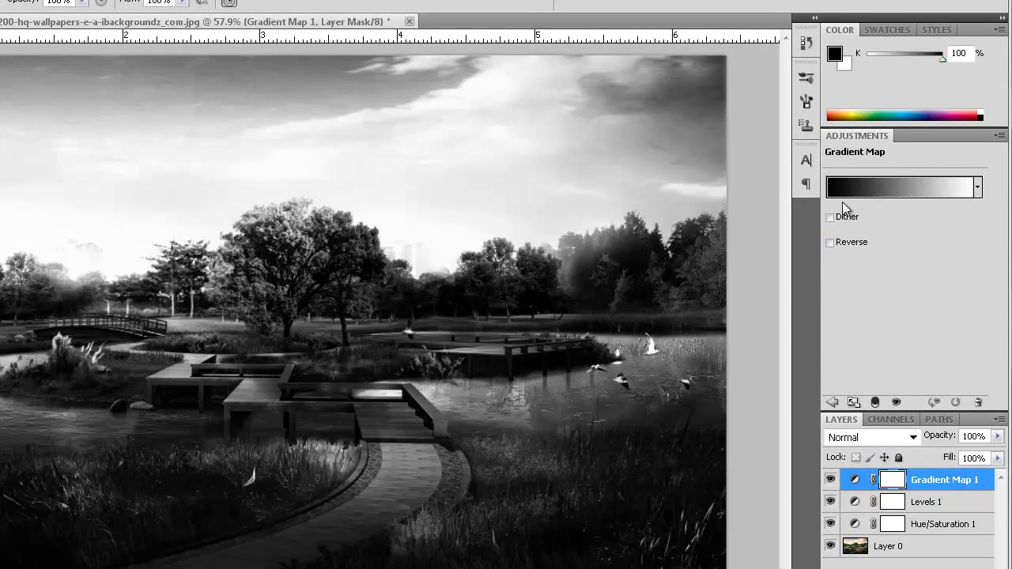
Edit the gradient map's gradient and set its black starting stop to dark navy blue (000046)
left_click(838, 193)
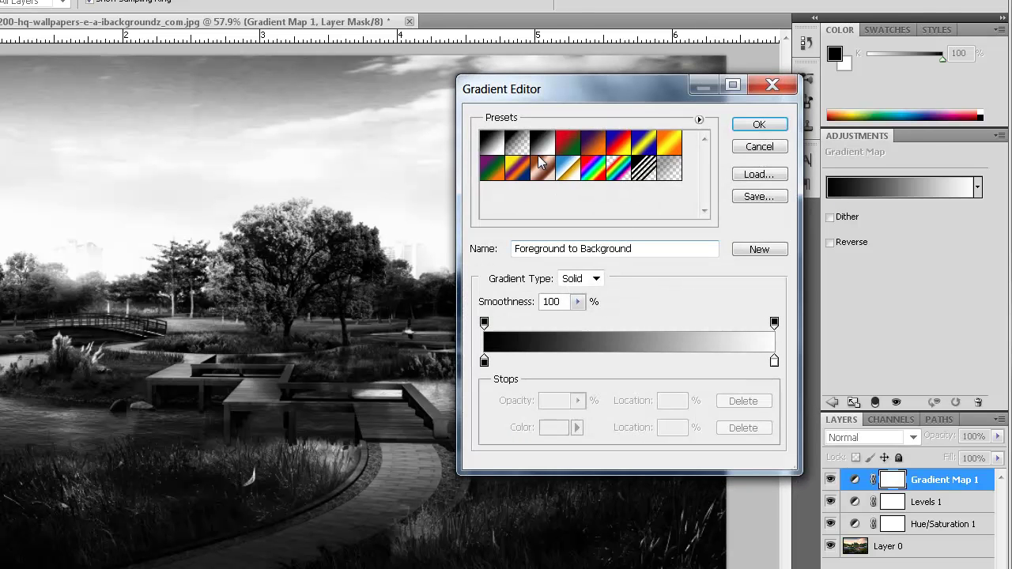
double_click(483, 362)
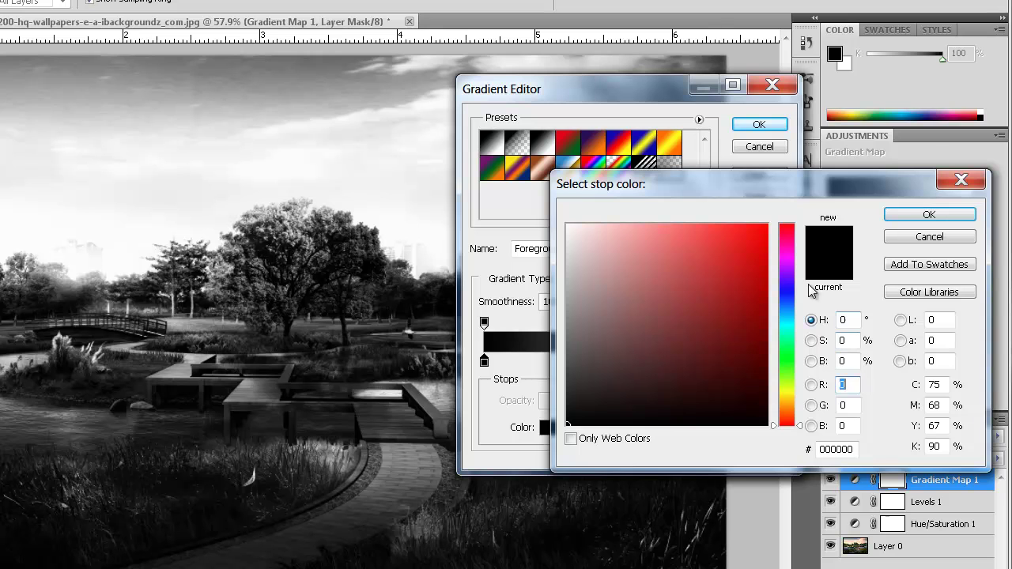
left_click(787, 291)
left_click(748, 334)
left_click(767, 370)
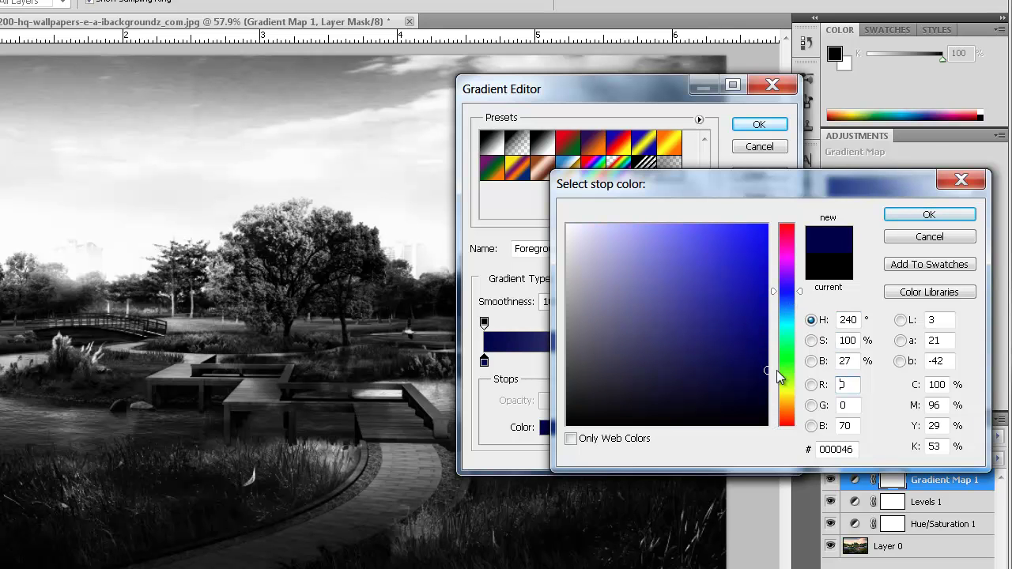
left_click(913, 216)
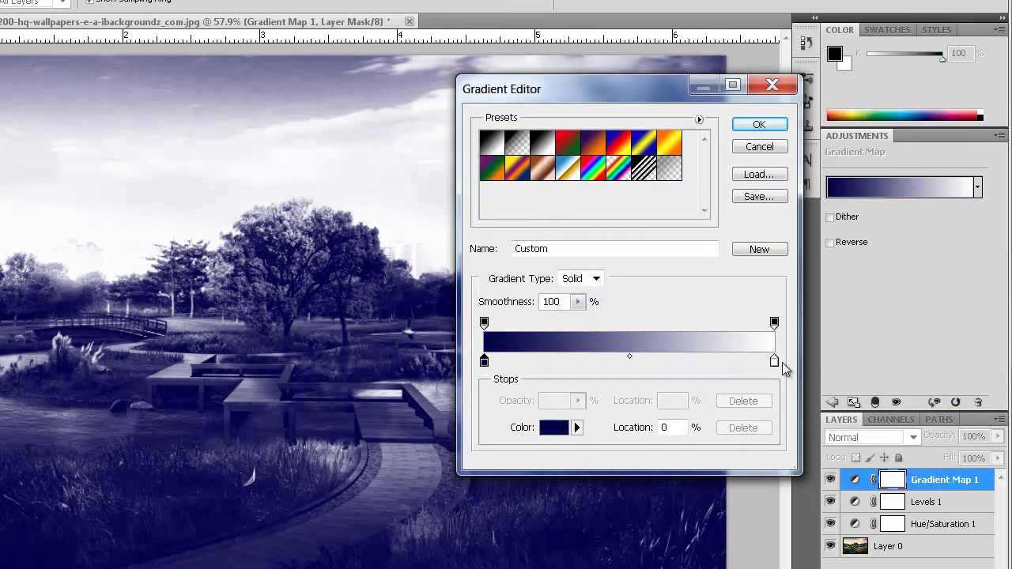
Recolor the gradient's white end stop to a muted olive yellow and accept the edited gradient
left_click(775, 366)
left_click(551, 425)
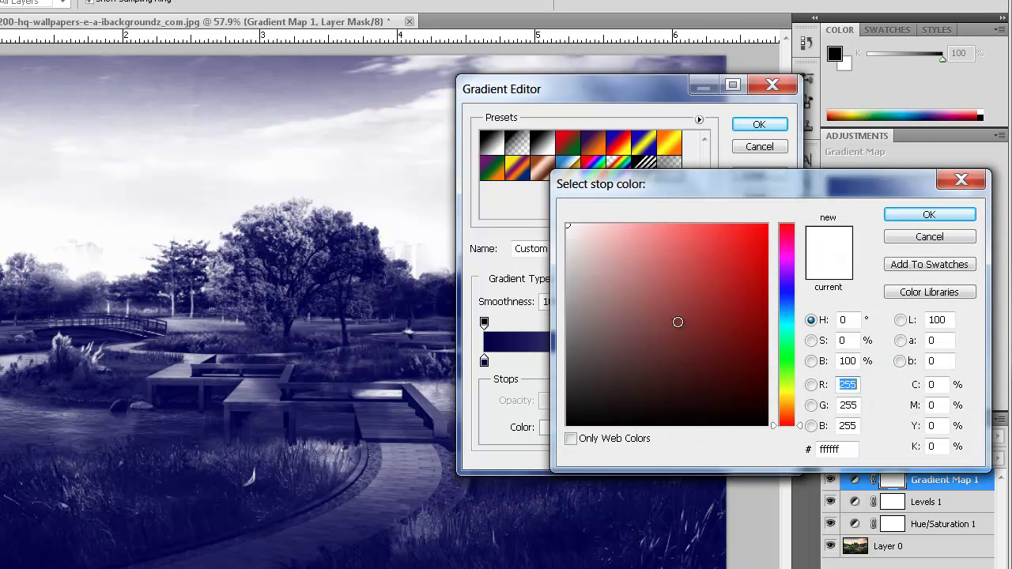
left_click(793, 409)
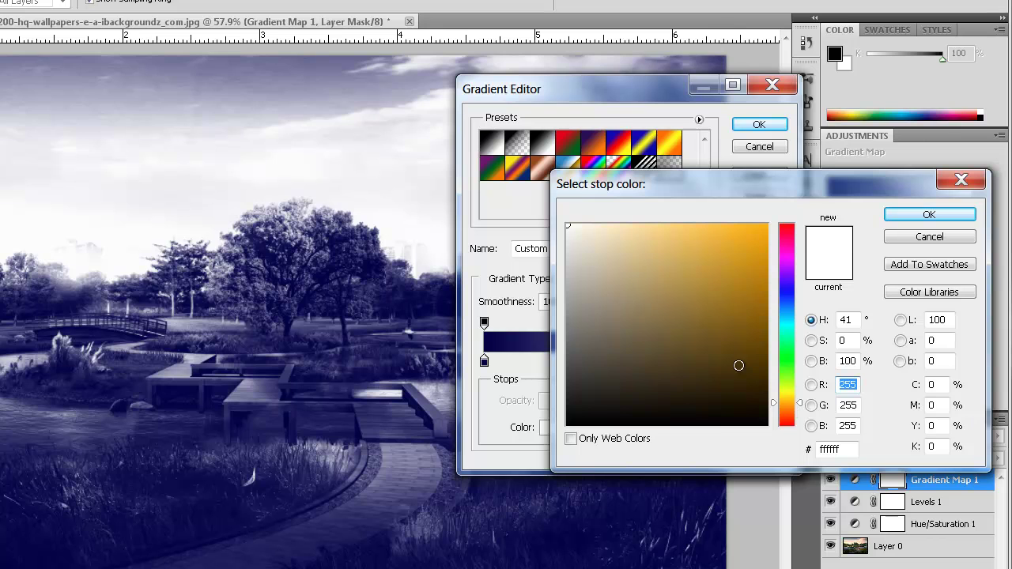
left_click_drag(643, 262, 655, 245)
left_click(672, 242)
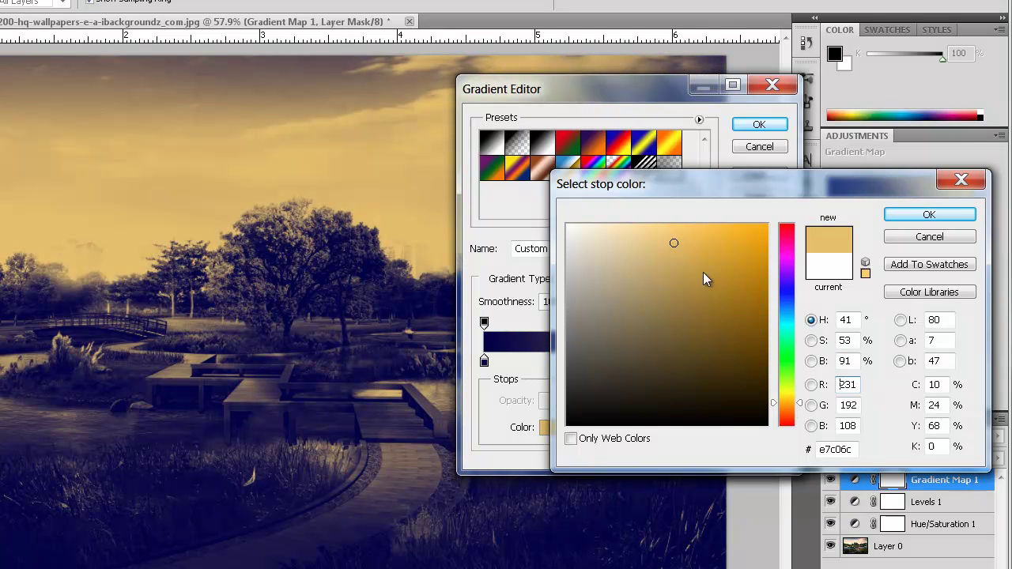
left_click_drag(788, 415, 789, 393)
mouse_move(671, 235)
left_mouse_down()
mouse_move(661, 237)
mouse_move(636, 201)
mouse_move(664, 325)
mouse_move(686, 302)
left_mouse_up()
left_click(929, 216)
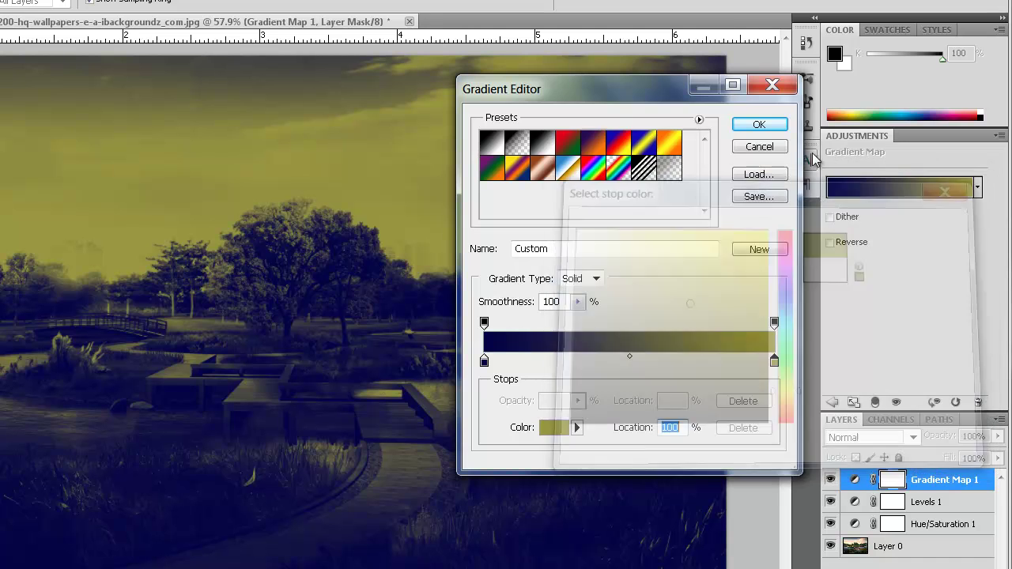
left_click(761, 126)
Set the Gradient Map 1 layer to Color Burn blending with 50% opacity, then deselect the layer
left_click(923, 480)
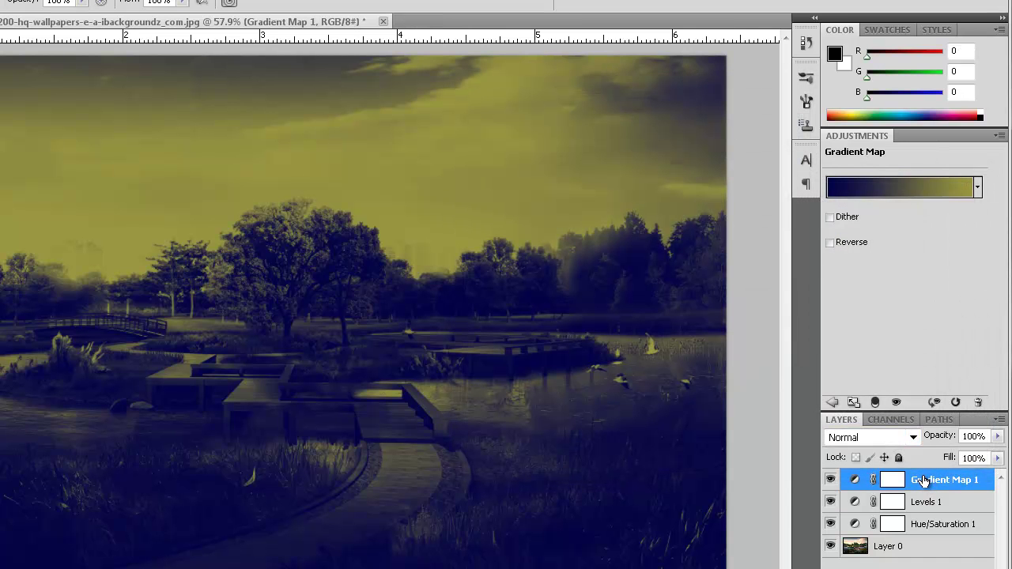
left_click(909, 439)
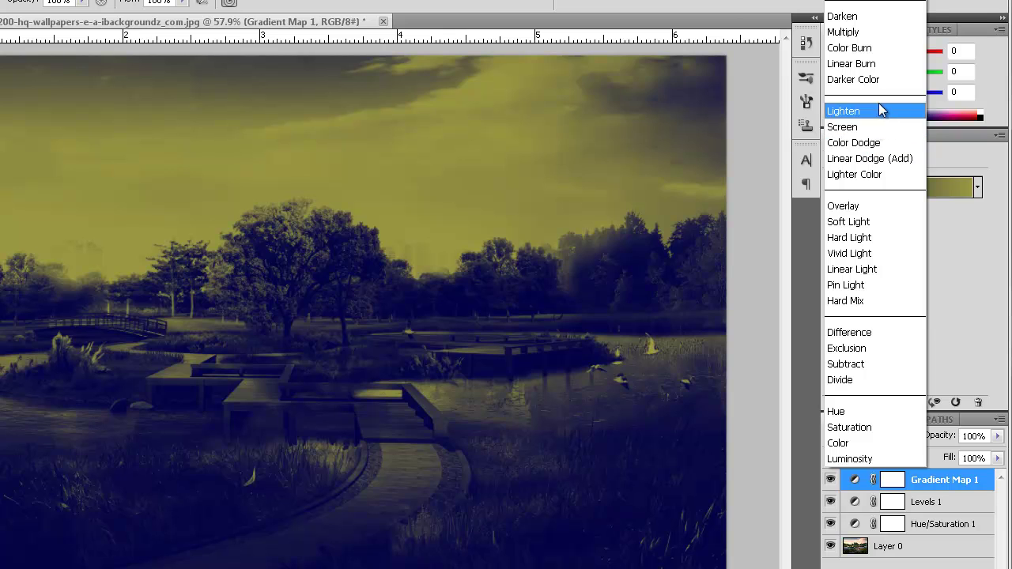
left_click(878, 49)
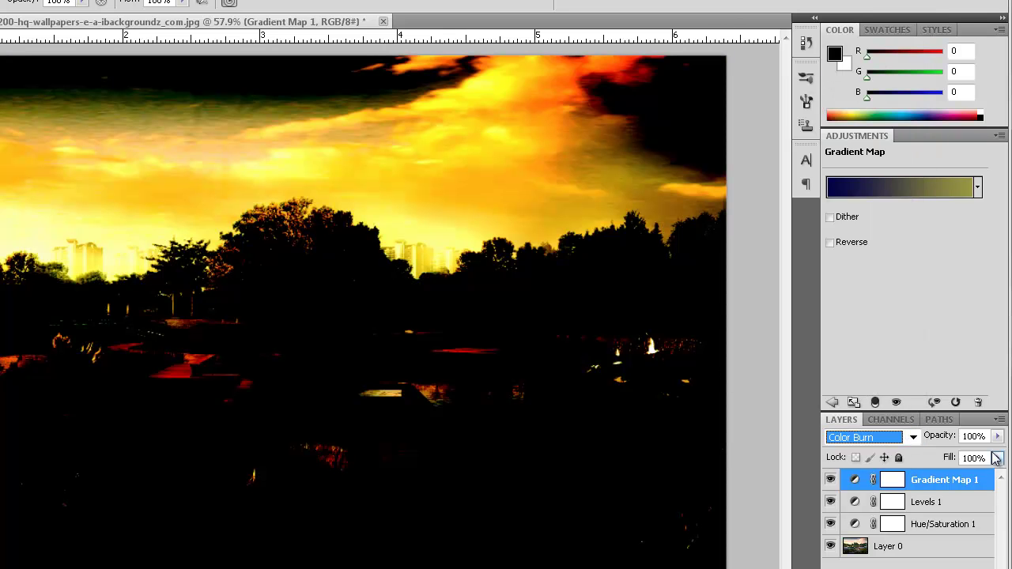
left_click(997, 437)
mouse_move(997, 459)
left_mouse_down()
mouse_move(949, 459)
mouse_move(961, 462)
left_mouse_up()
type("50")
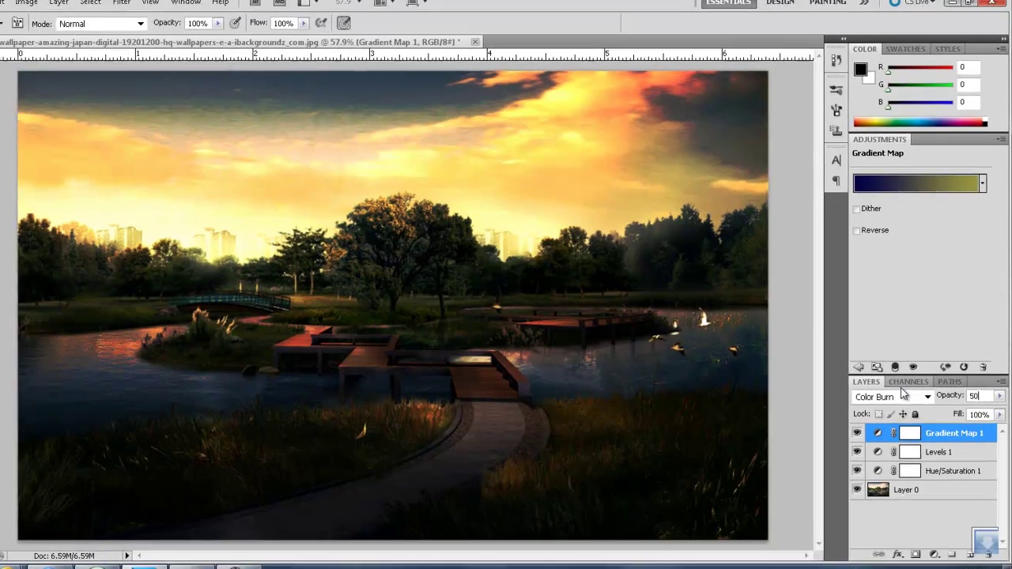
left_click(891, 491)
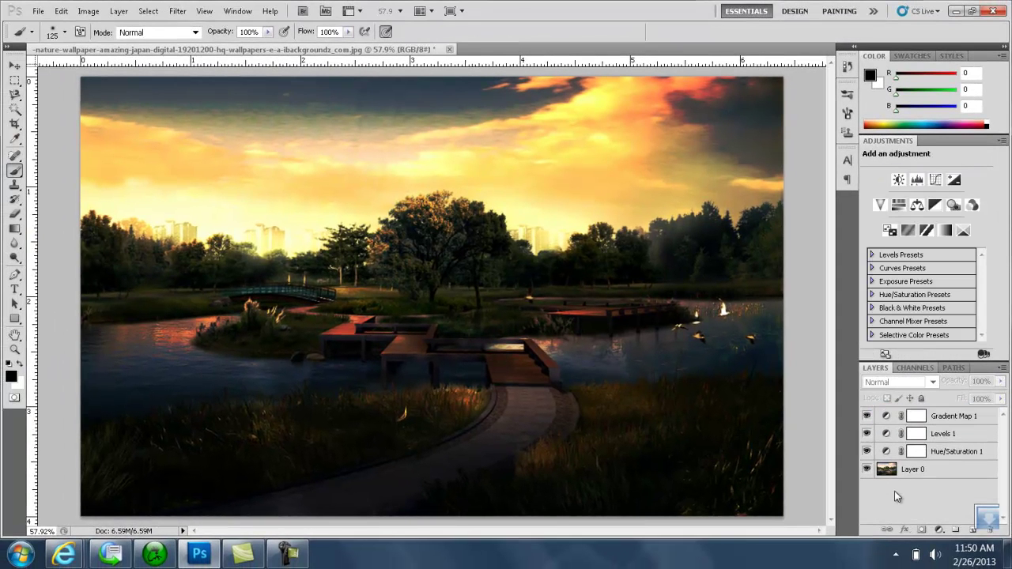
Toggle the Gradient Map 1 layer repeatedly to compare the image with and without it, leaving it visible
left_click(867, 417)
left_click(868, 416)
left_click(867, 417)
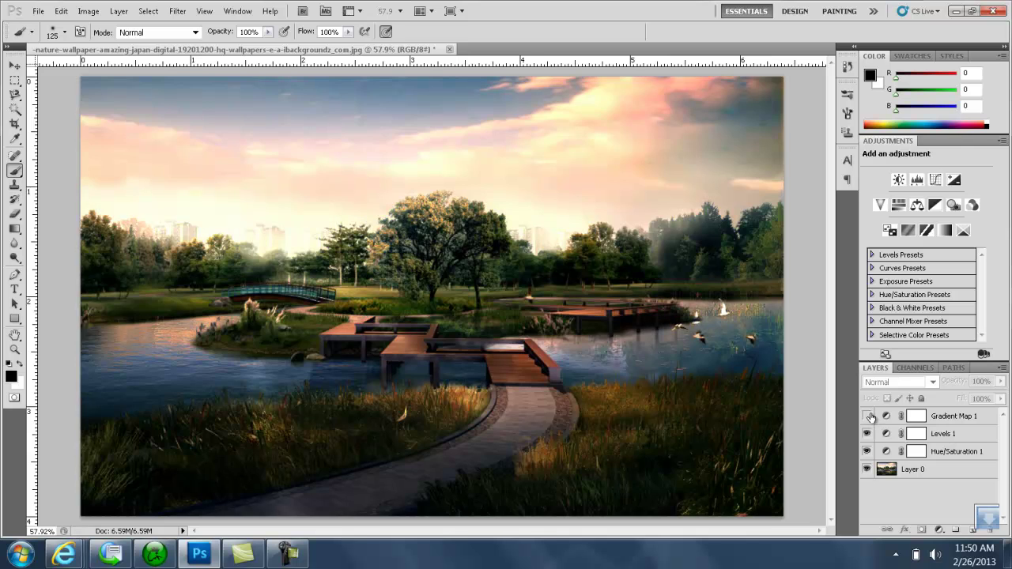
left_click(867, 416)
left_click(867, 417)
left_click(867, 417)
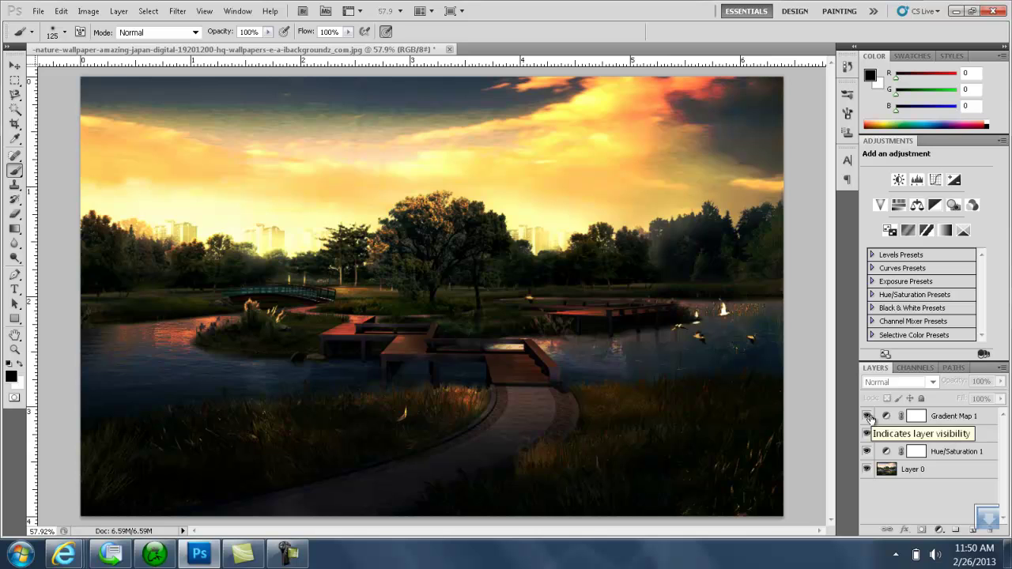
left_click(867, 416)
left_click(867, 417)
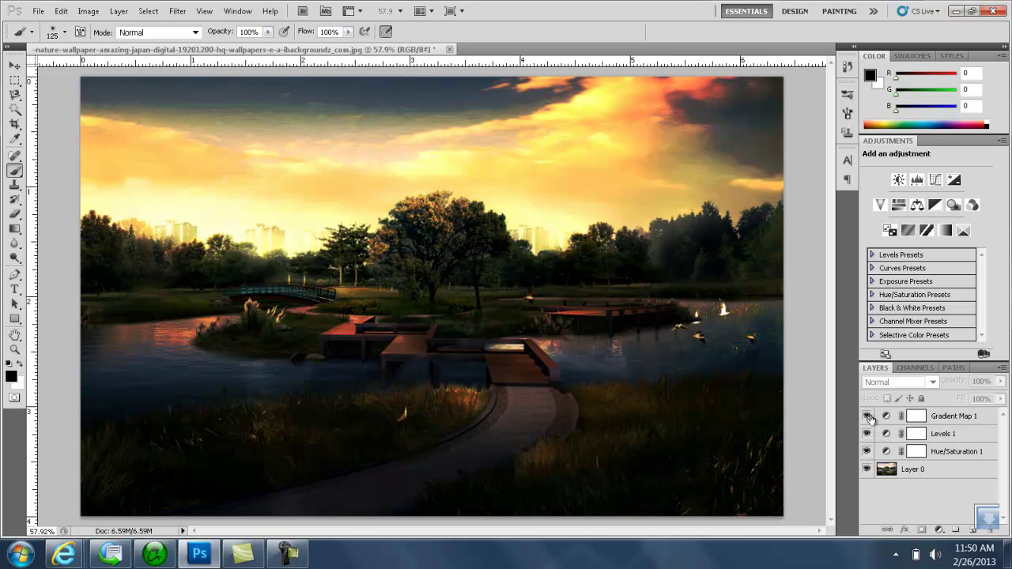
left_click(867, 417)
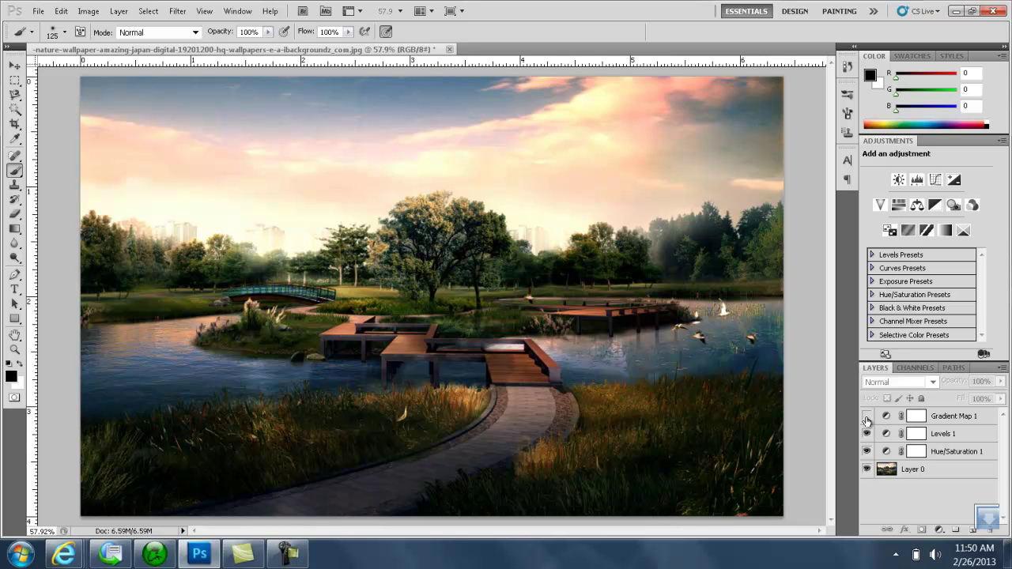
left_click(866, 419)
left_click(867, 416)
left_click(867, 417)
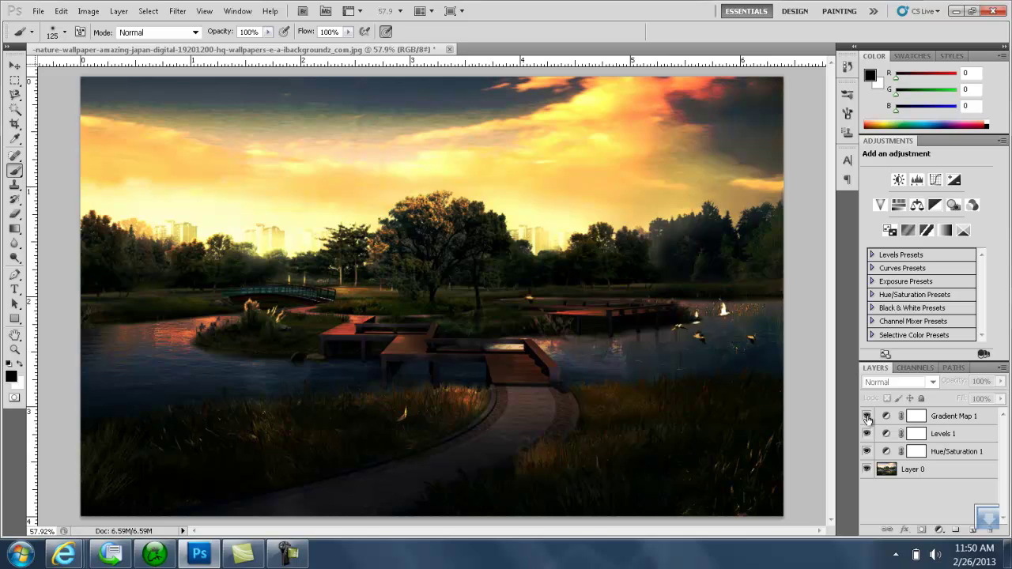
left_click(867, 417)
left_click(868, 417)
left_click(867, 417)
left_click(867, 417)
left_click(867, 417)
left_click(867, 418)
left_click(939, 530)
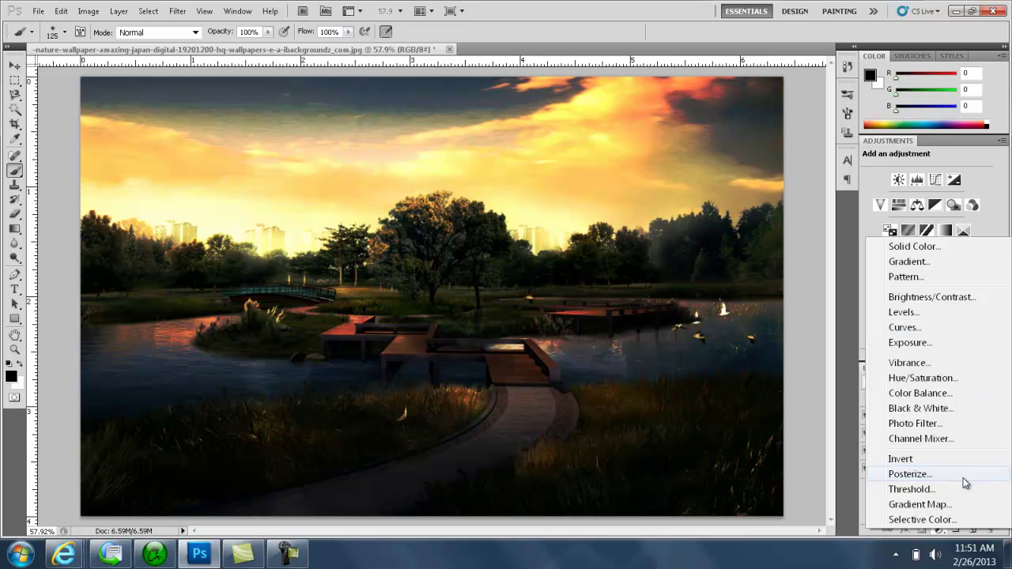
left_click(812, 364)
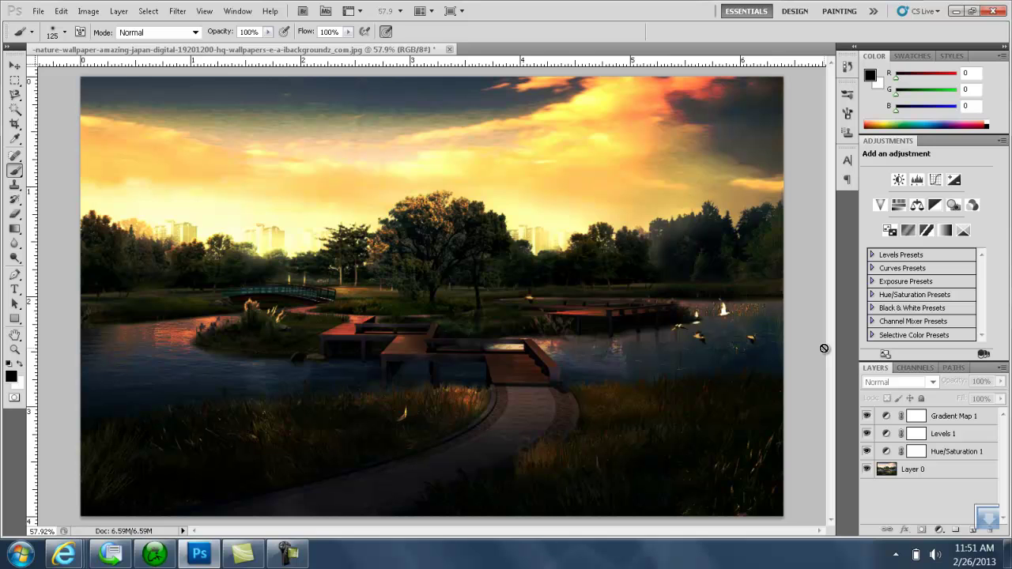